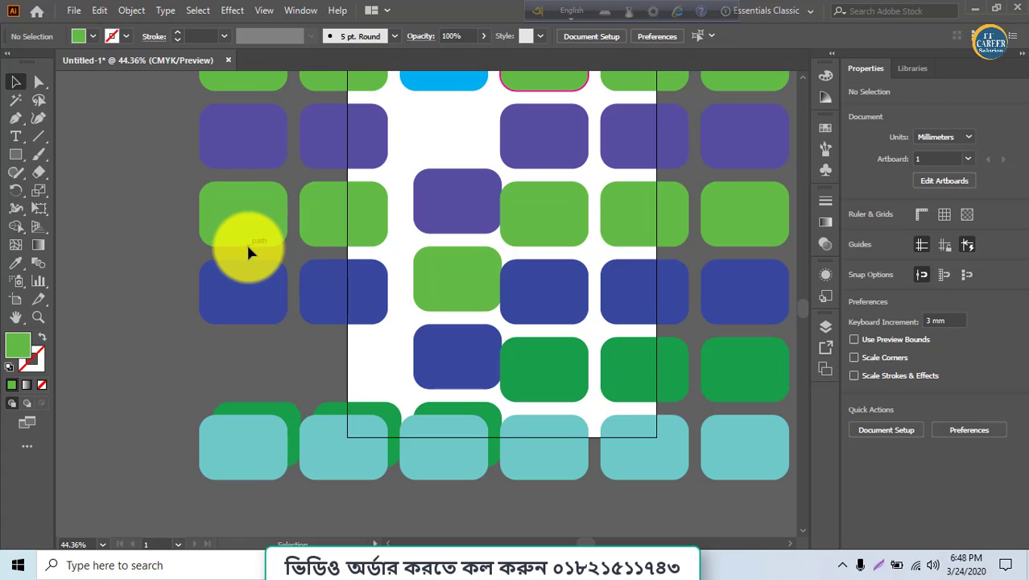
Move the left block of rounded rectangles further left, setting its lower-right blue rectangle apart from the other five
click(179, 184)
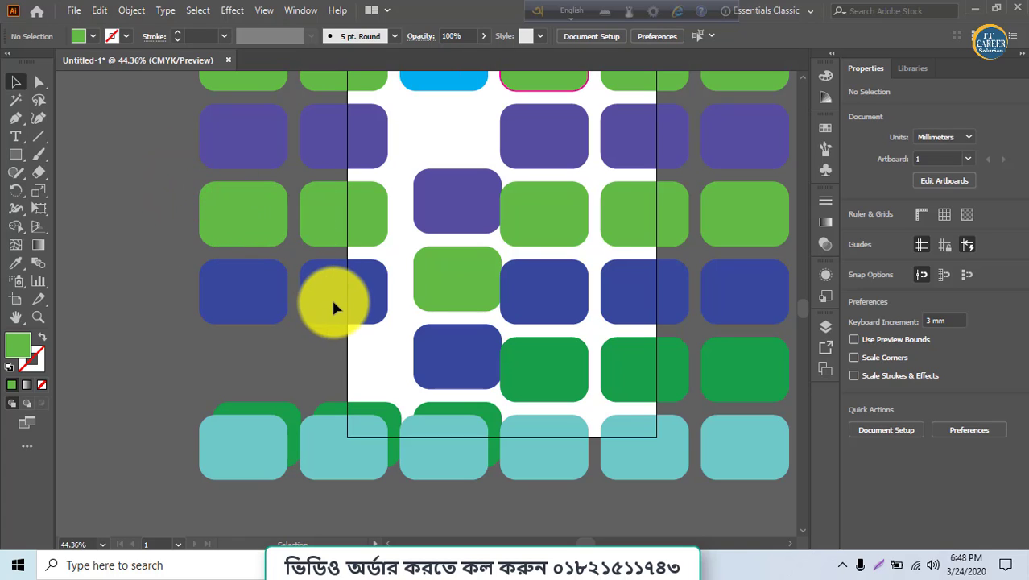
key(alt)
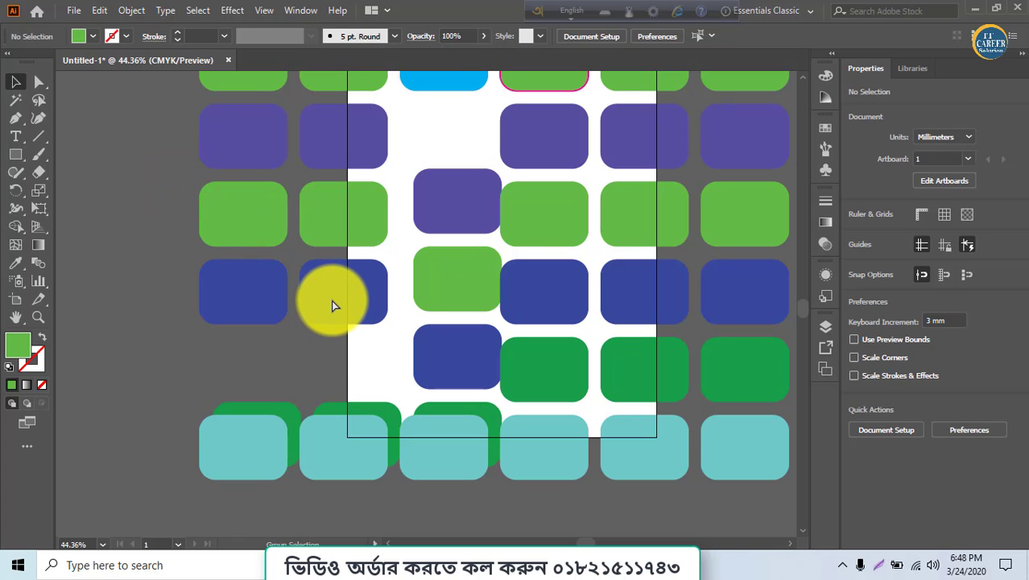
click(327, 304)
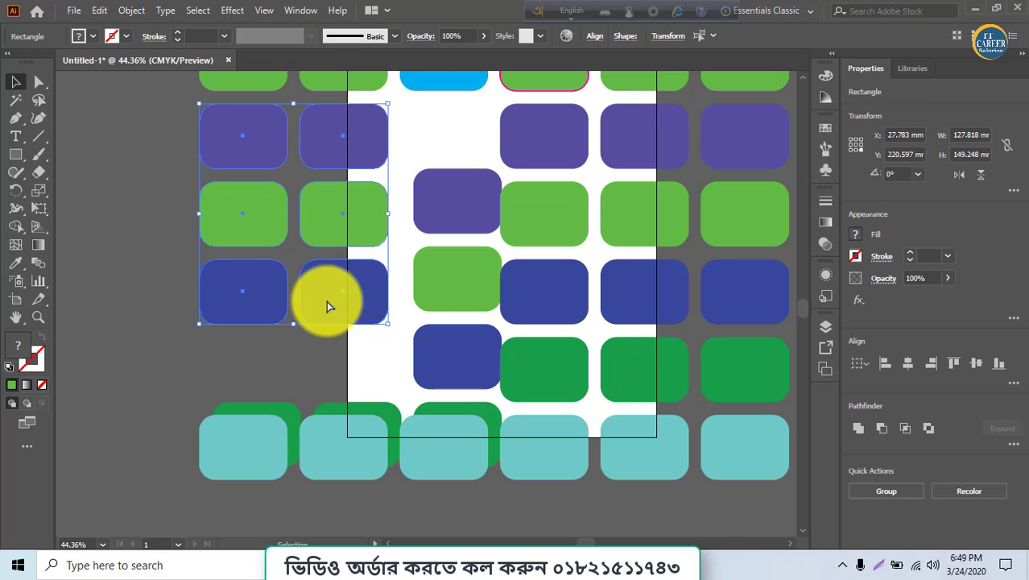
drag(349, 313, 322, 328)
click(327, 352)
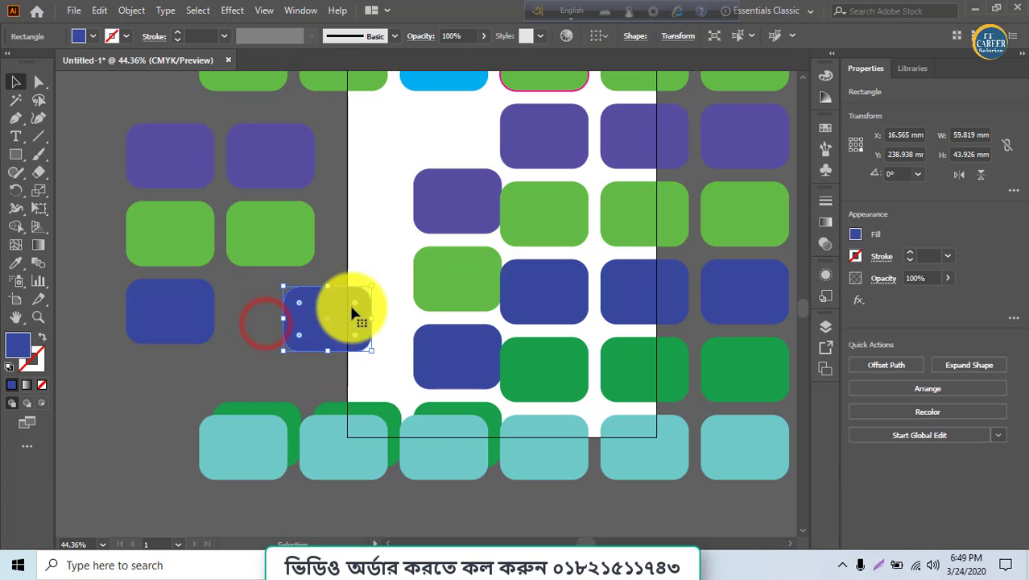
Deselect everything and try to select the separated blue rectangle
click(363, 252)
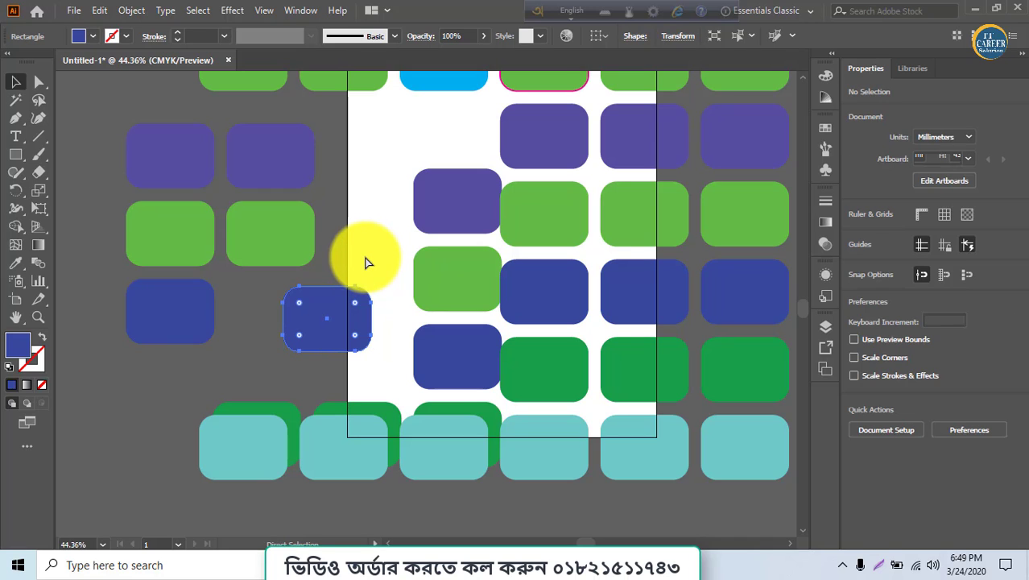
click(360, 350)
click(349, 322)
click(316, 326)
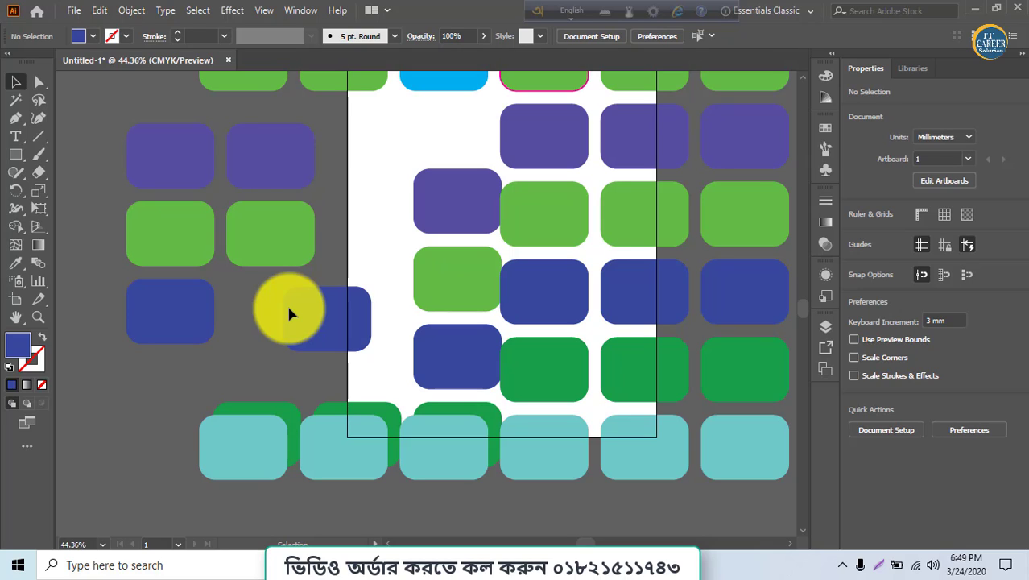
Search Windows for the On-Screen Keyboard app and open it
click(217, 568)
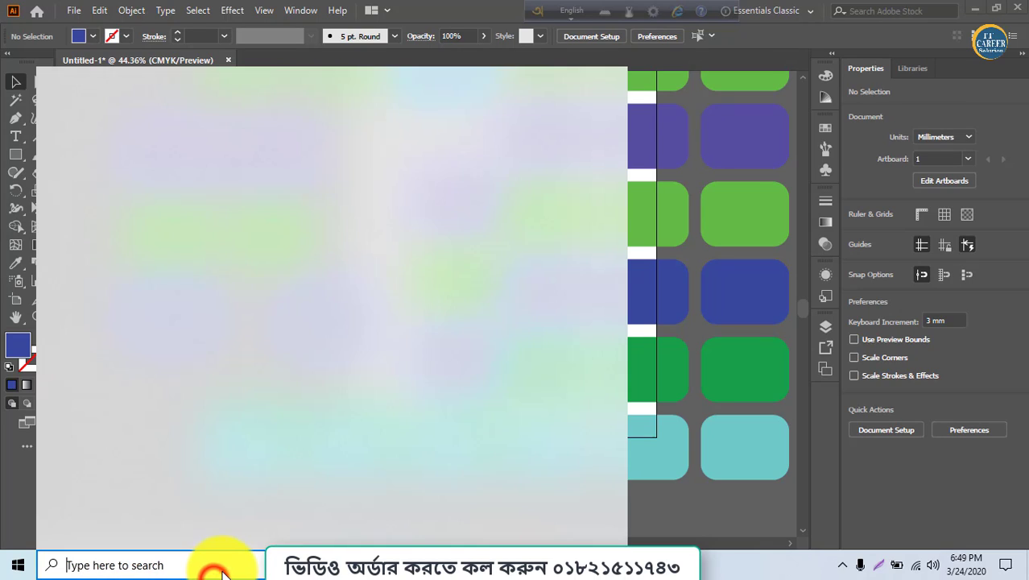
text(oon)
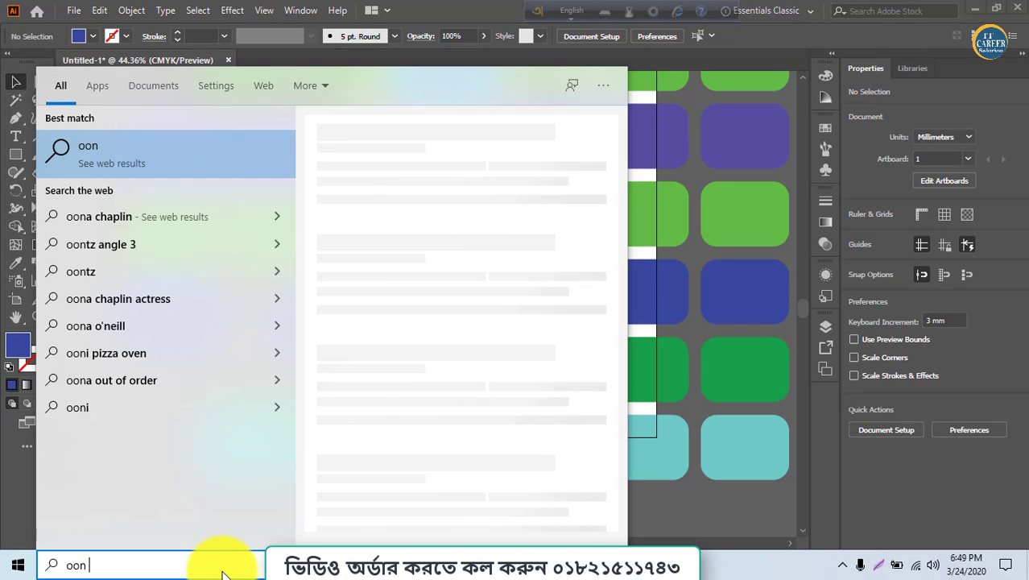
key(BackSpace)
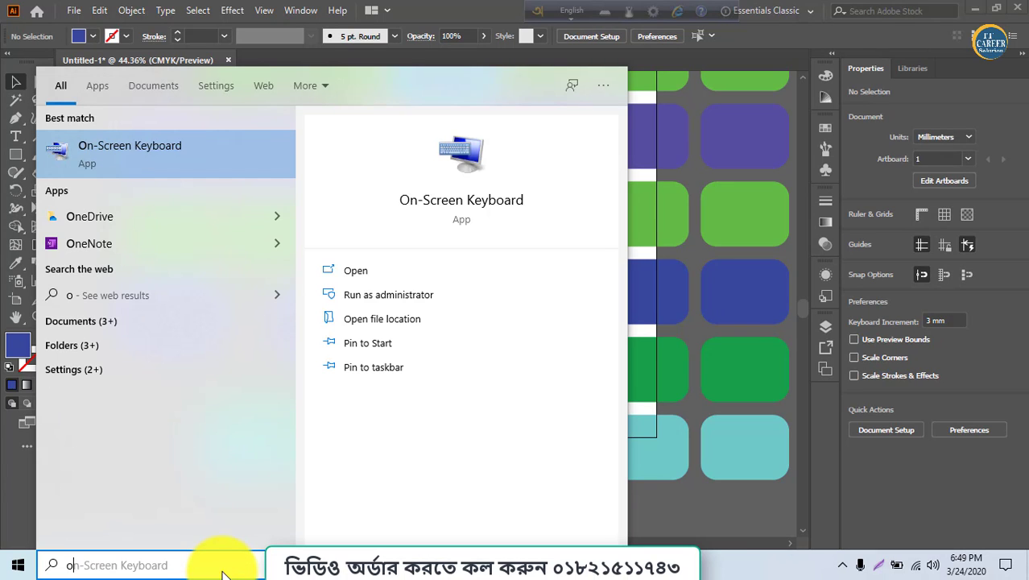
key(Right)
key(Return)
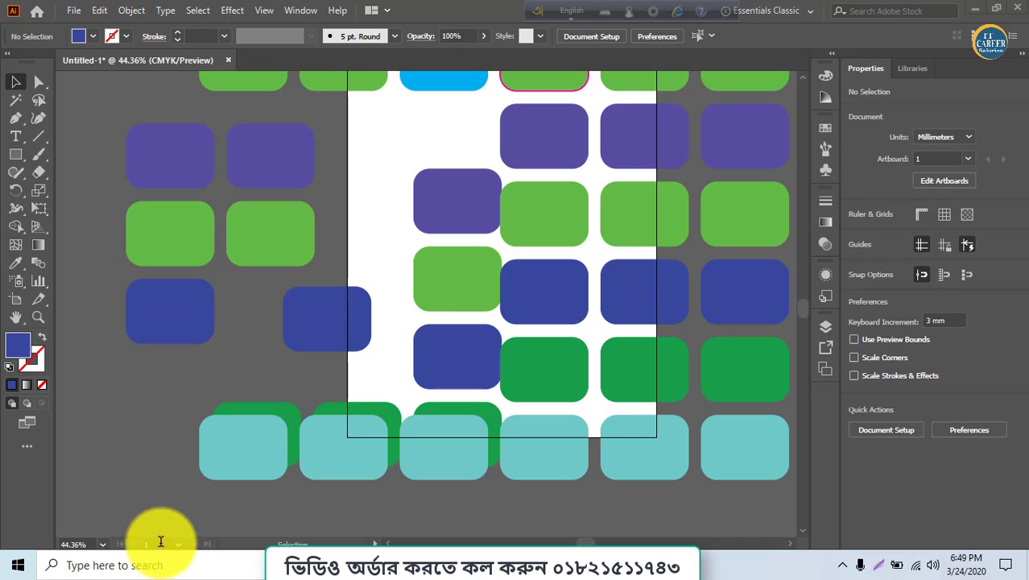
Use the On-Screen Keyboard to apply the Unlock All shortcut, then minimise the keyboard
key(ctrl+alt)
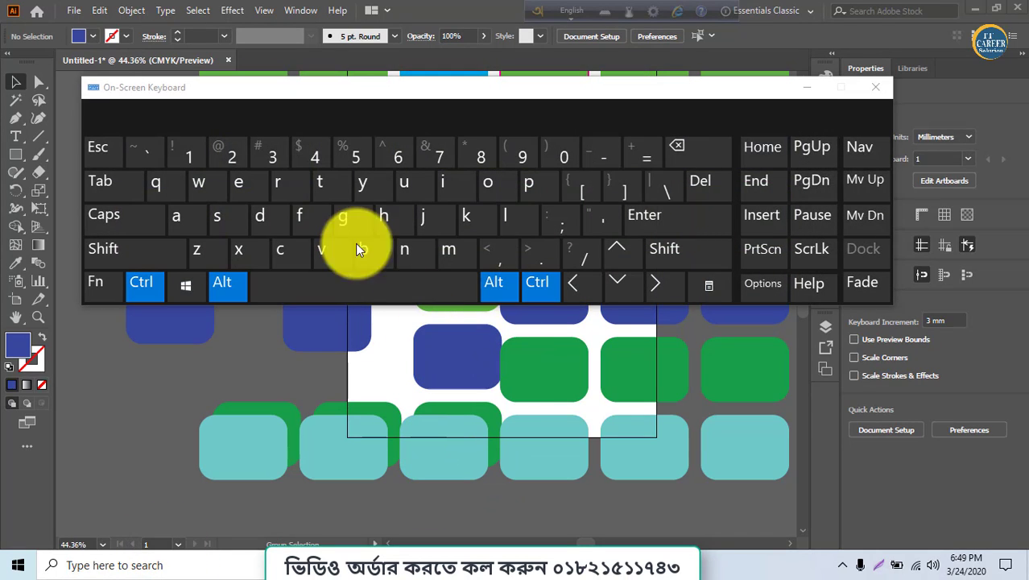
click(232, 158)
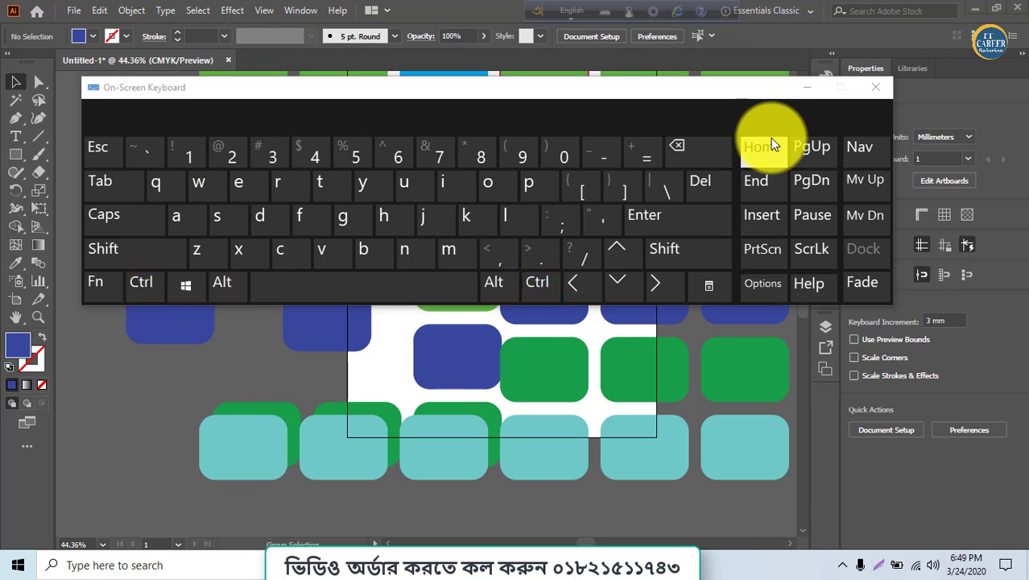
key(ctrl)
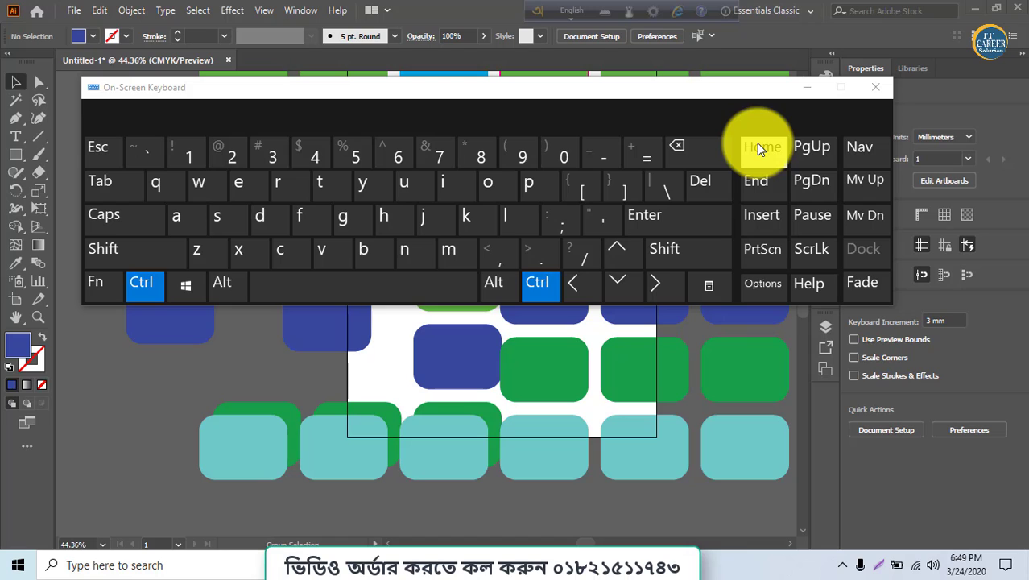
click(757, 147)
click(807, 87)
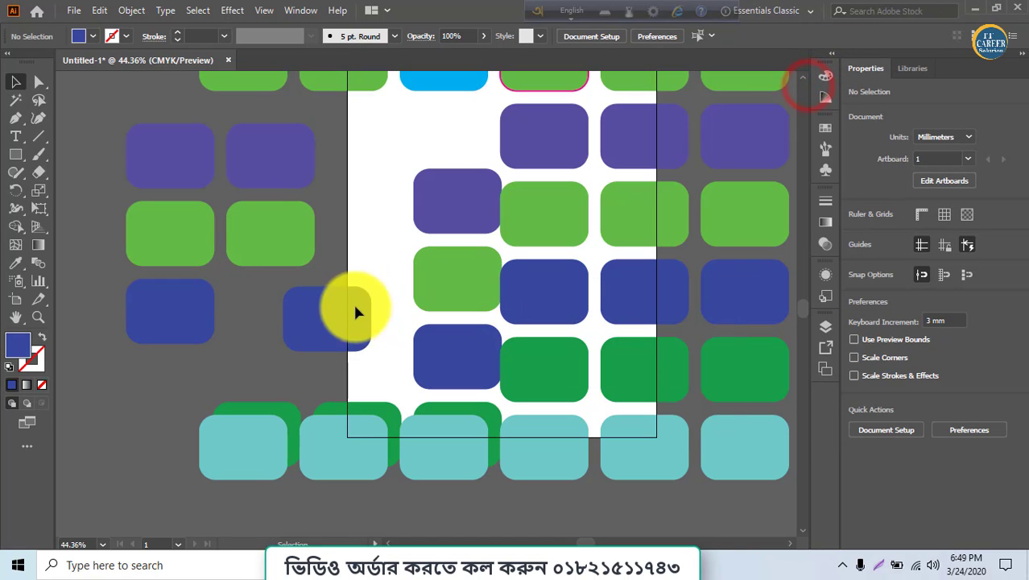
Select the separated blue rectangle, apply the Unlock All shortcut again from the On-Screen Keyboard, and close it
click(345, 338)
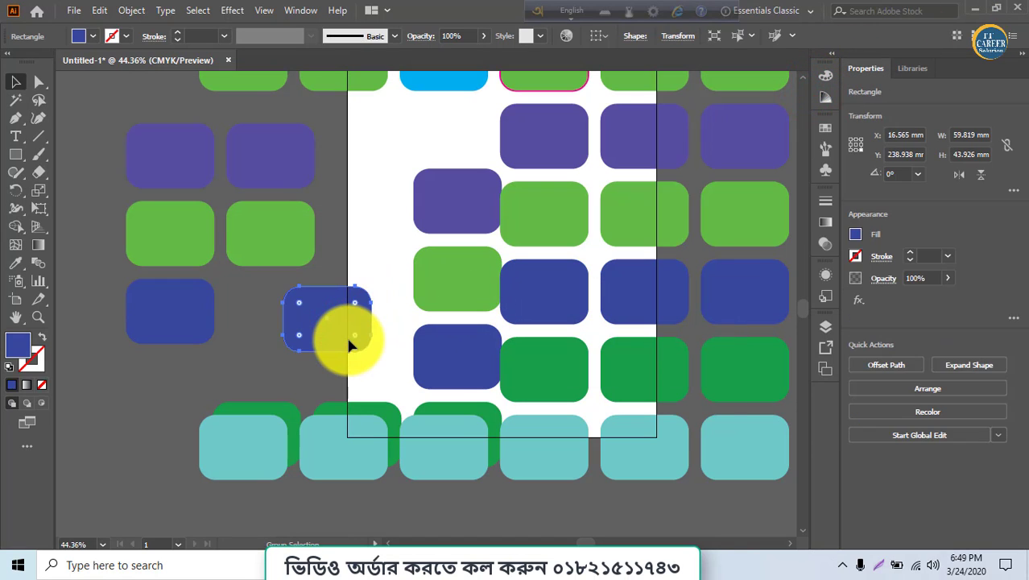
click(577, 564)
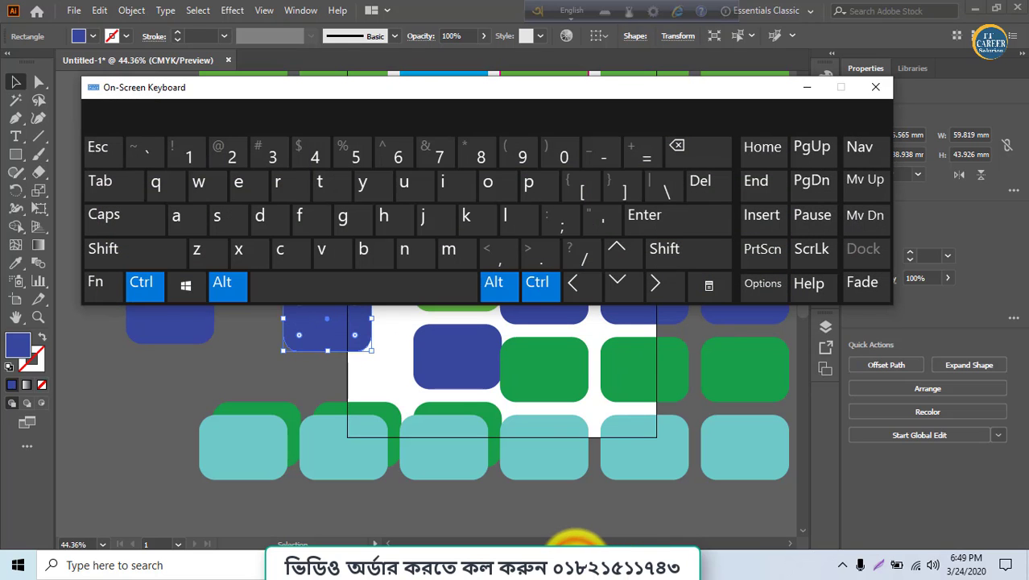
click(230, 167)
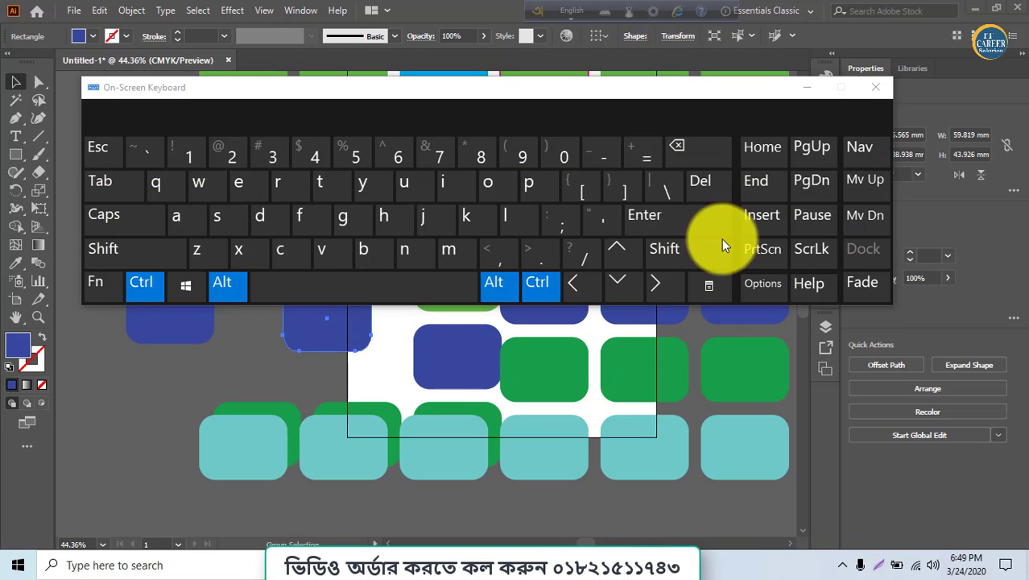
click(882, 90)
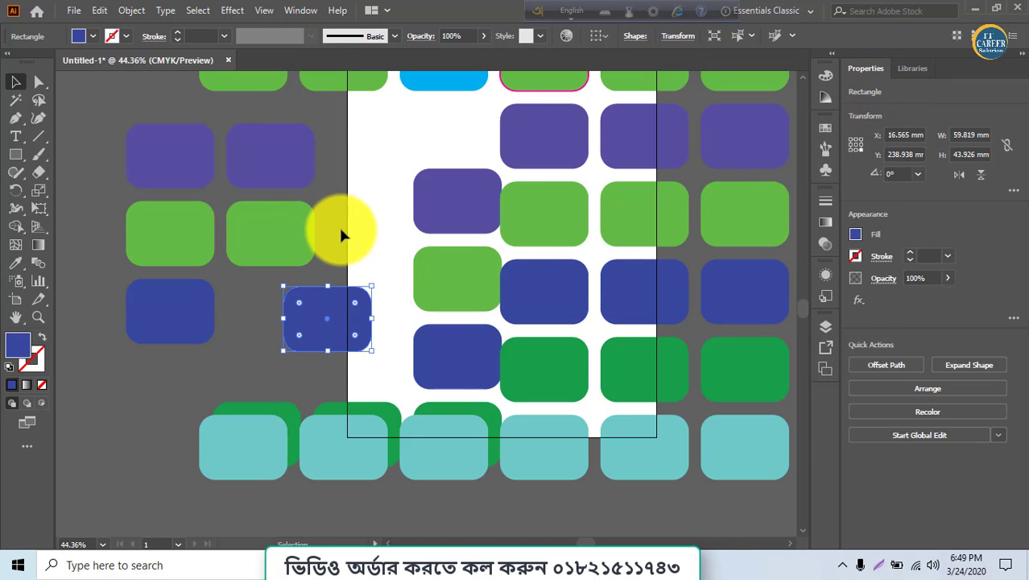
Marquee-select the top row of rectangles, then select only the top-left green rectangle
scroll(339, 224, up, 3)
drag(177, 92, 451, 171)
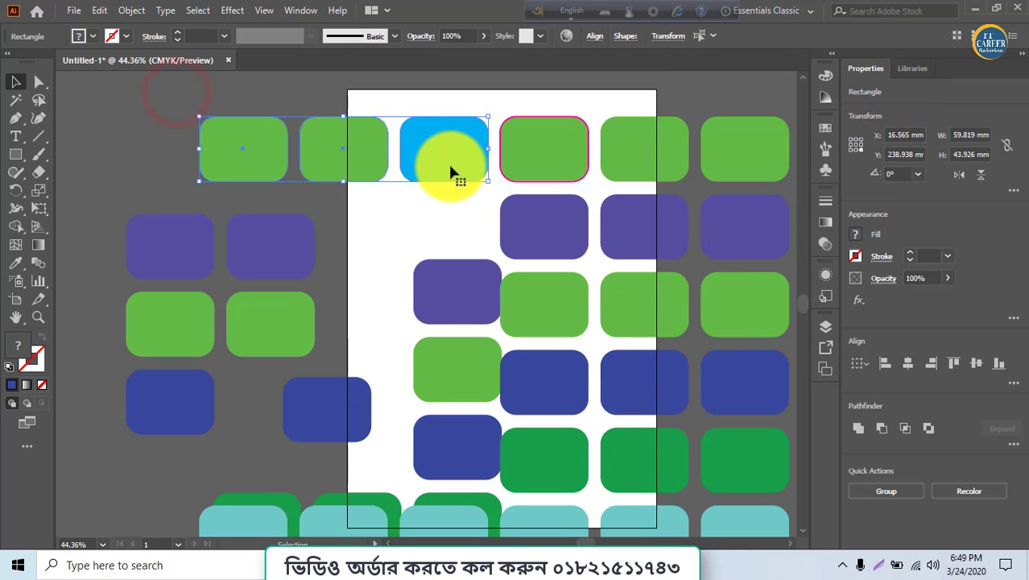
click(430, 242)
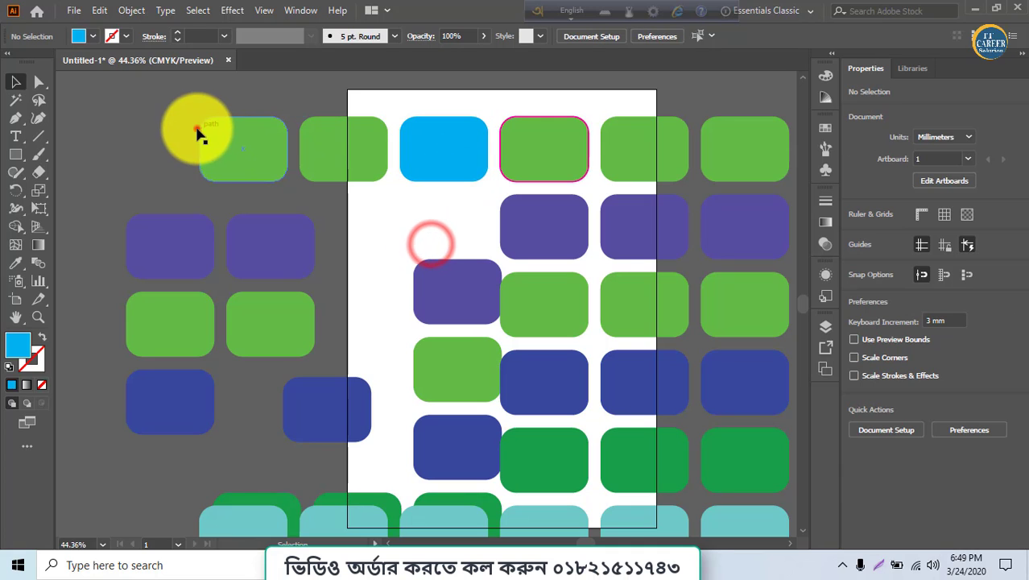
mouse_move(197, 129)
mouse_down()
mouse_move(388, 160)
mouse_move(201, 138)
mouse_up()
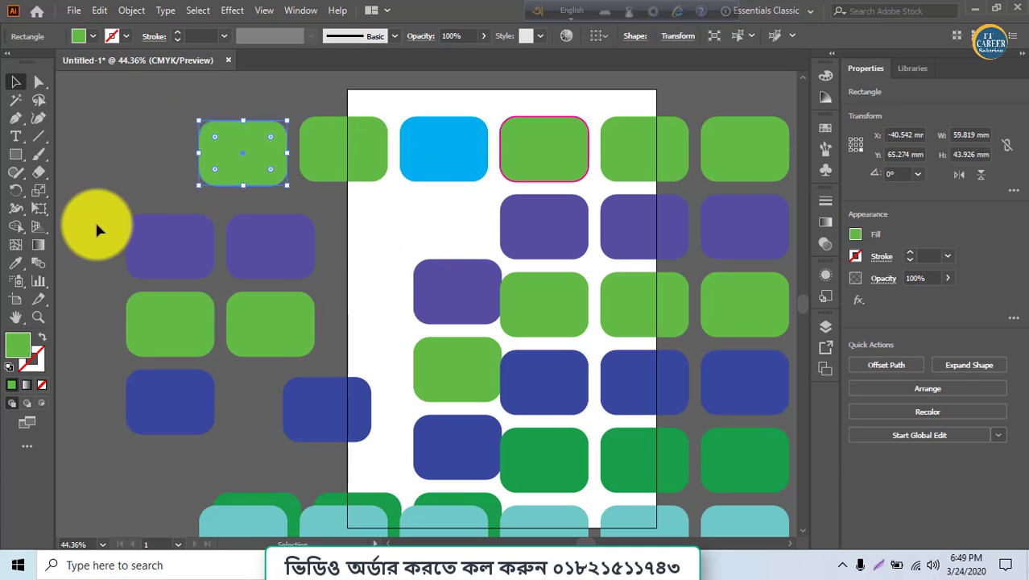
Group the two purple and two green rectangles on the left
drag(97, 223, 295, 320)
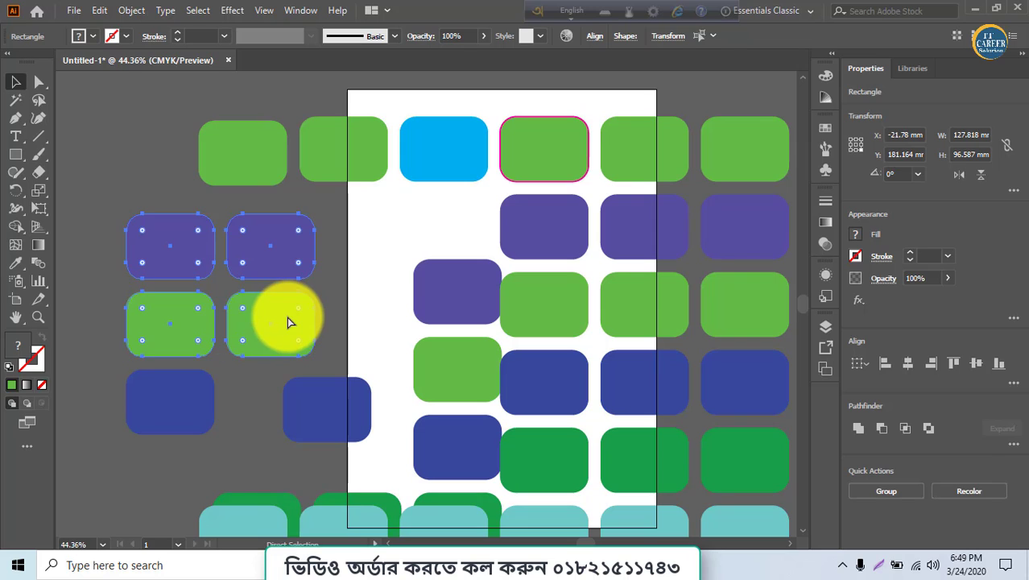
key(ctrl+g)
Nudge the new group slightly left and ungroup it
click(354, 314)
mouse_move(282, 340)
mouse_down()
mouse_move(251, 291)
mouse_move(275, 339)
mouse_move(218, 298)
mouse_move(271, 339)
mouse_up()
click(242, 329)
right_click(271, 339)
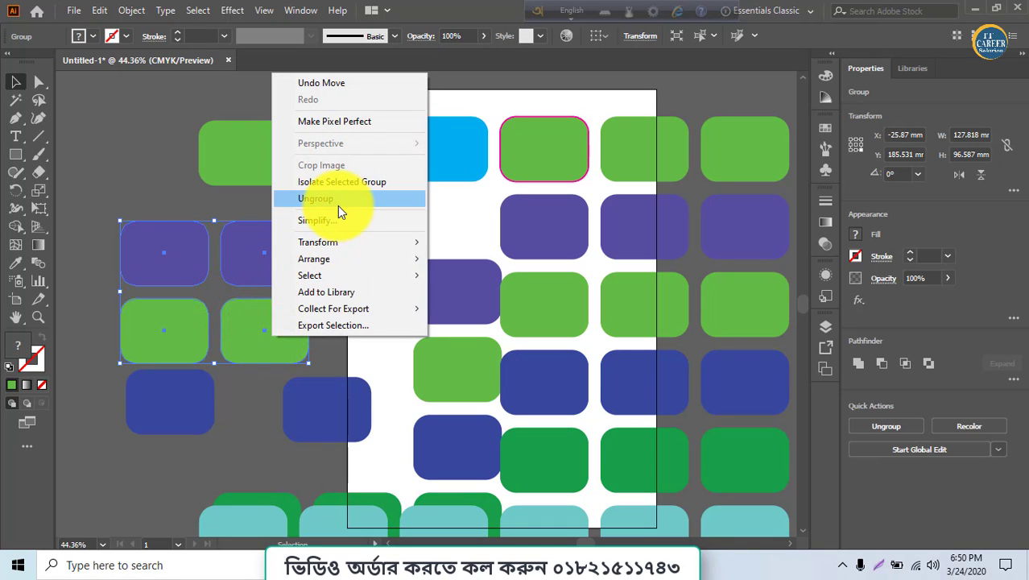
click(337, 203)
Marquee-select the four left rectangles and open their context menu without choosing a command
click(322, 330)
drag(81, 223, 271, 342)
right_click(271, 342)
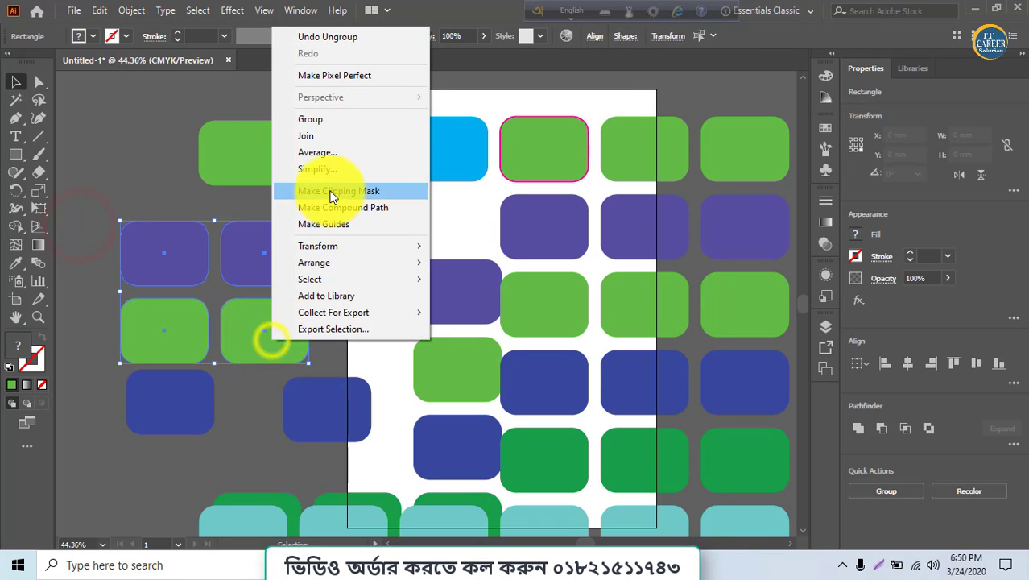
click(121, 166)
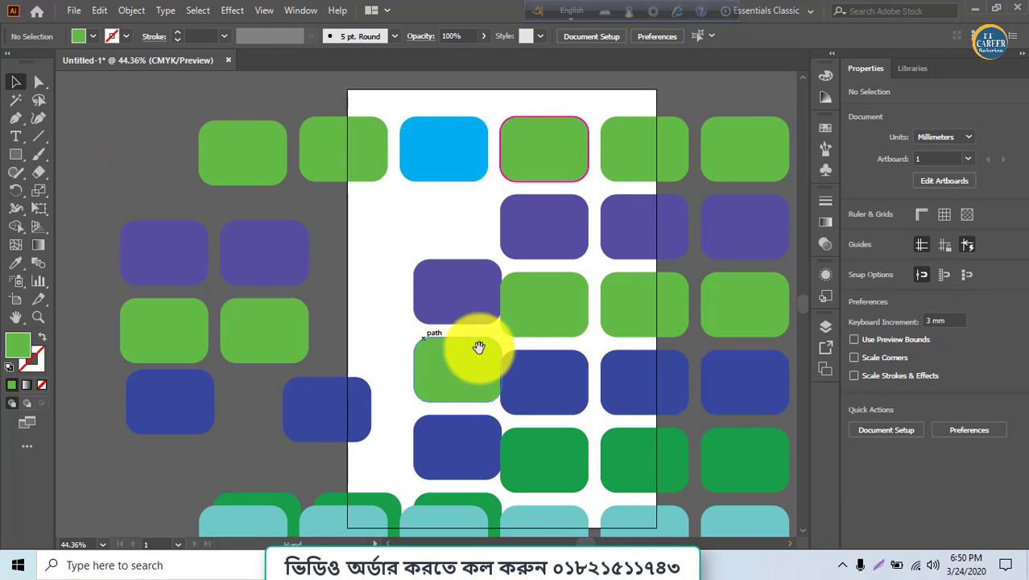
Select the eight rectangles in the two right-hand columns and group them
drag(501, 349, 290, 315)
drag(627, 211, 406, 415)
key(ctrl+g)
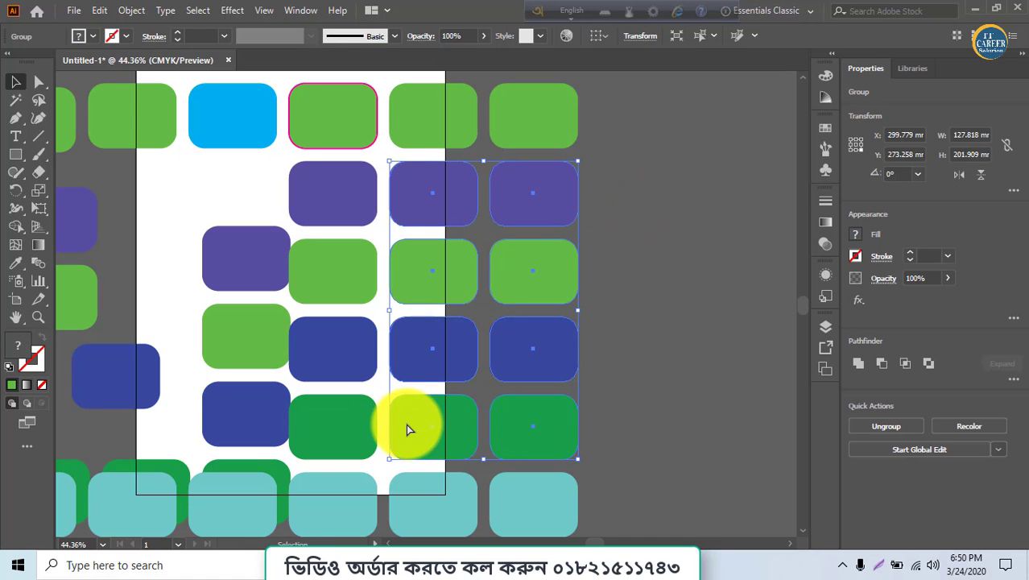
Move the eight-rectangle group to the right, clear of the artboard
click(663, 371)
drag(568, 365, 661, 366)
click(433, 355)
click(532, 367)
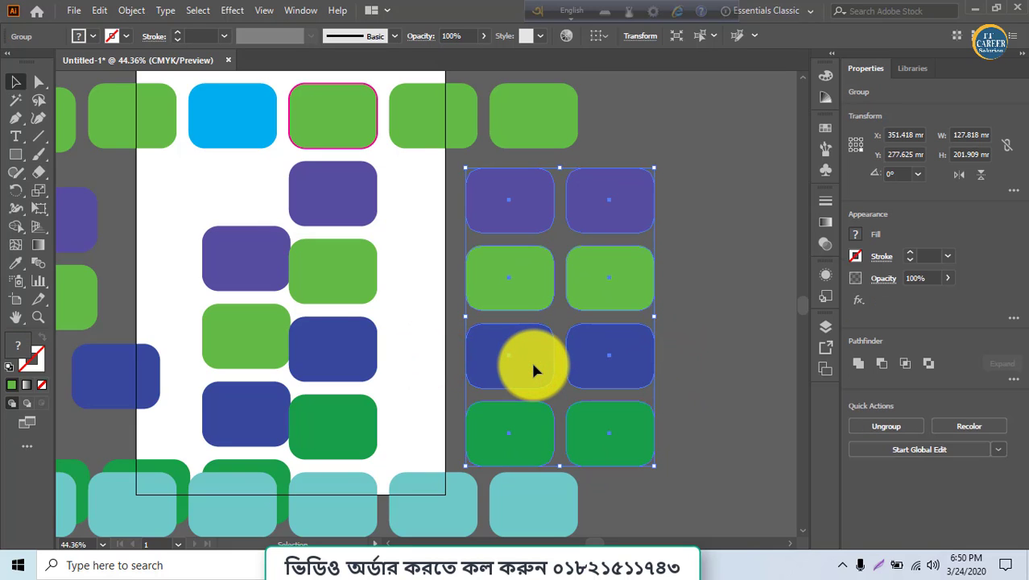
Compare selecting single rectangles on the artboard with selecting the eight-rectangle group
click(352, 328)
click(348, 281)
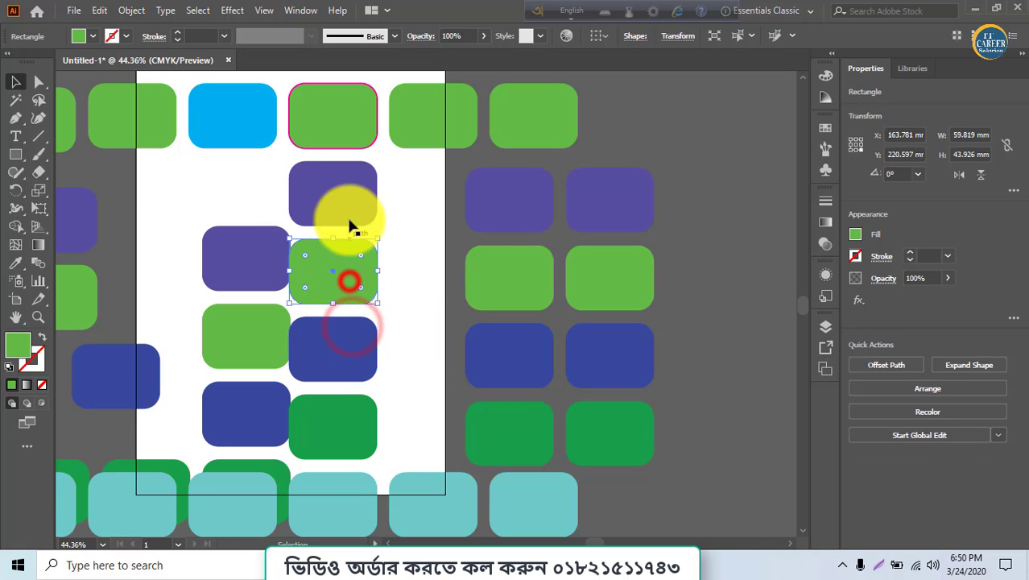
click(347, 219)
click(510, 226)
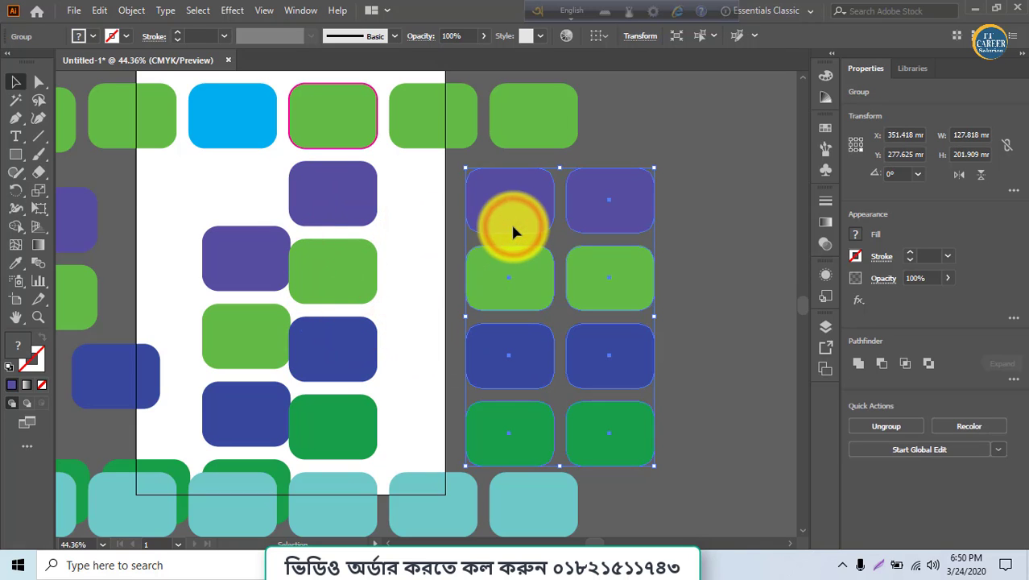
click(356, 214)
click(475, 223)
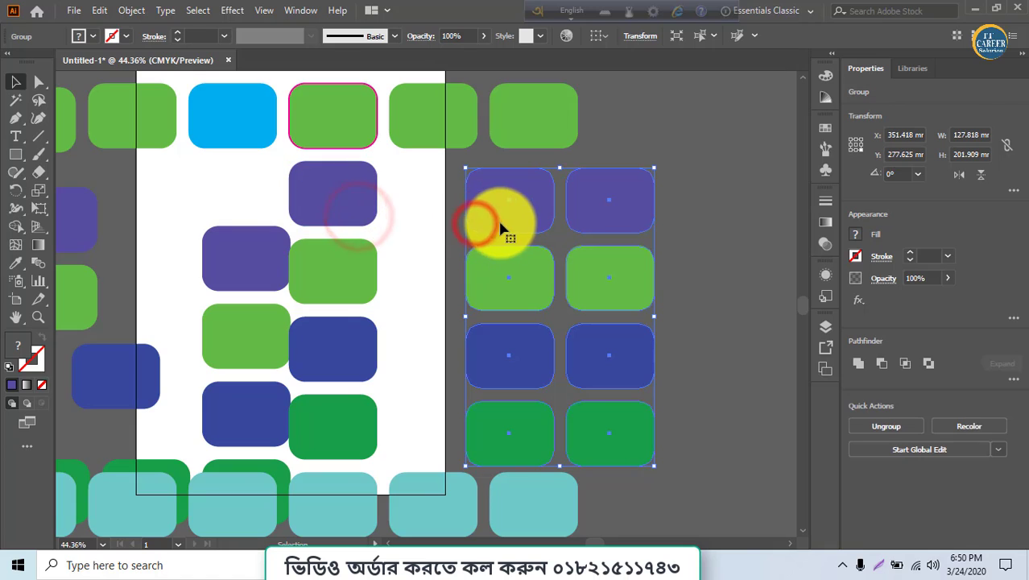
click(365, 202)
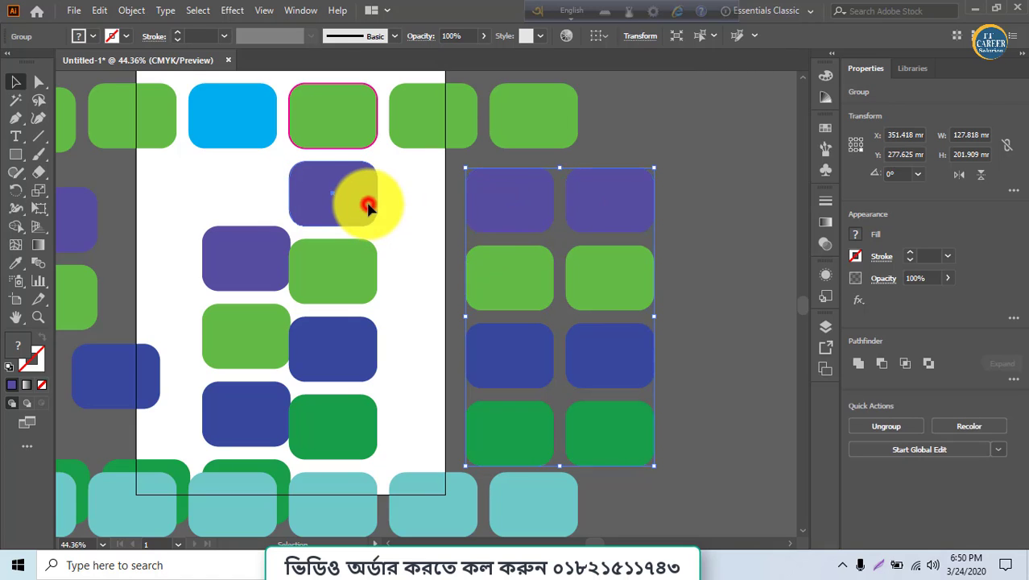
Ungroup the eight-rectangle group
click(500, 223)
right_click(501, 223)
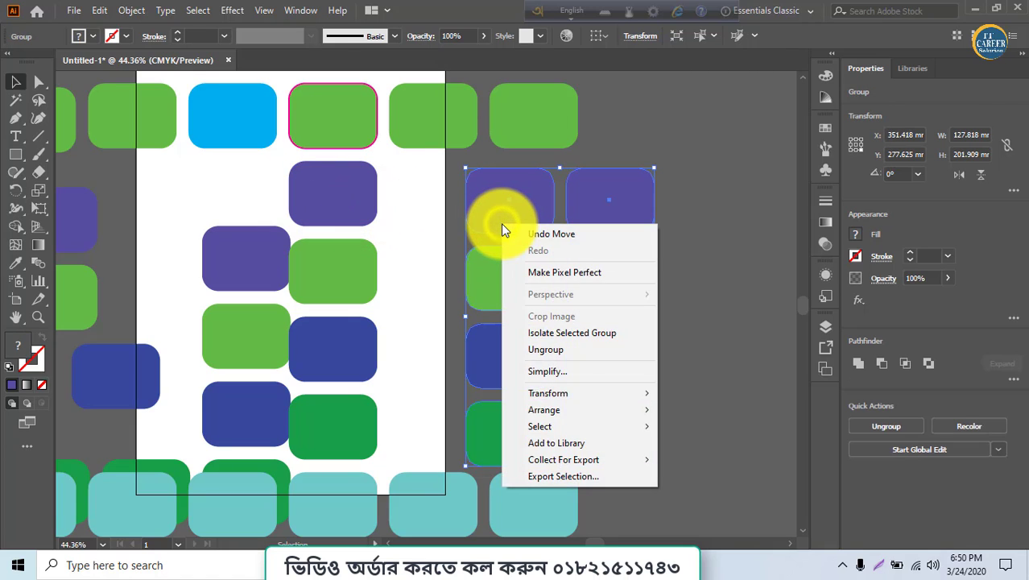
click(561, 352)
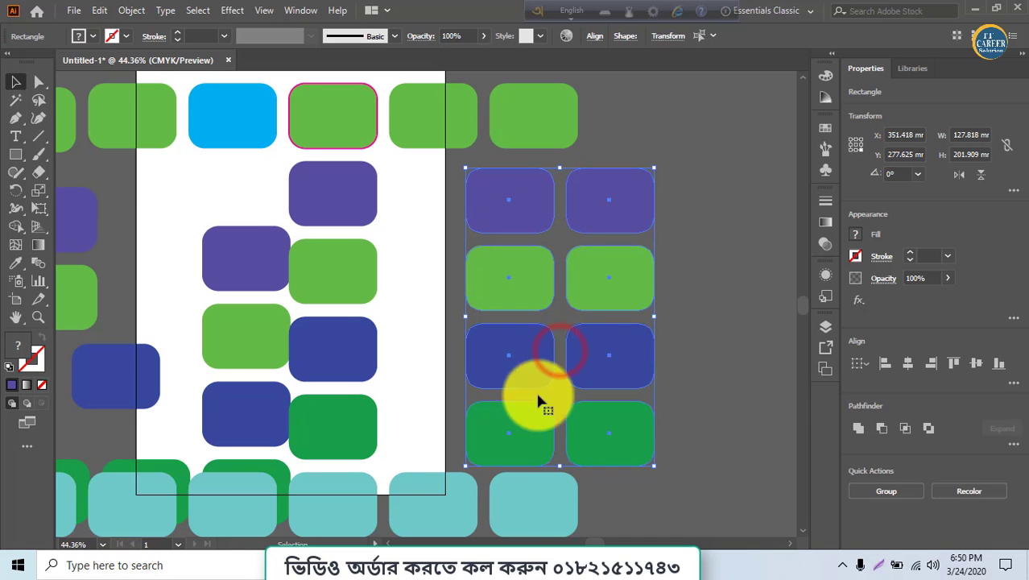
Check the lesson outline PDF in the browser, then return to Illustrator
click(453, 569)
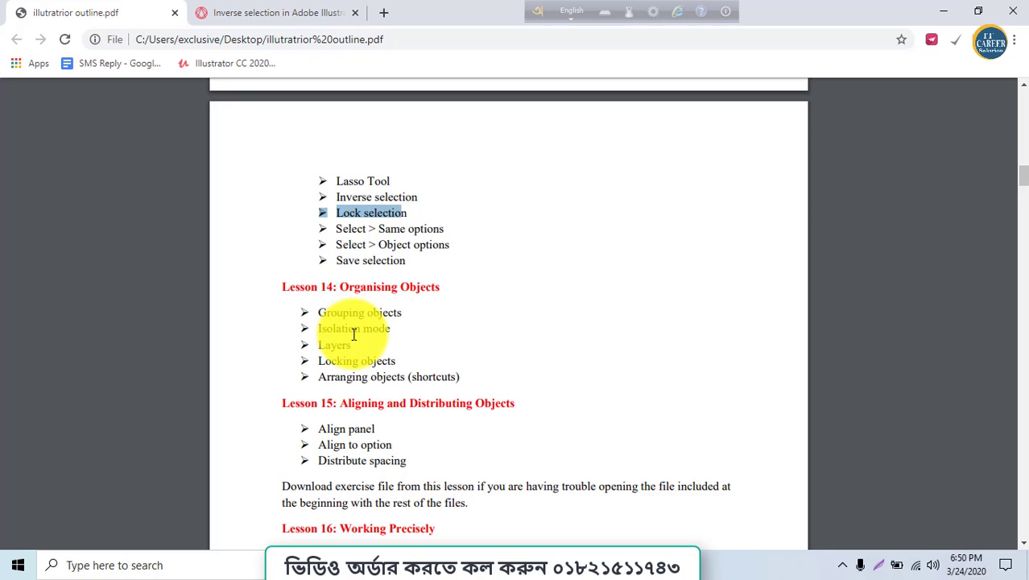
key(alt+Tab)
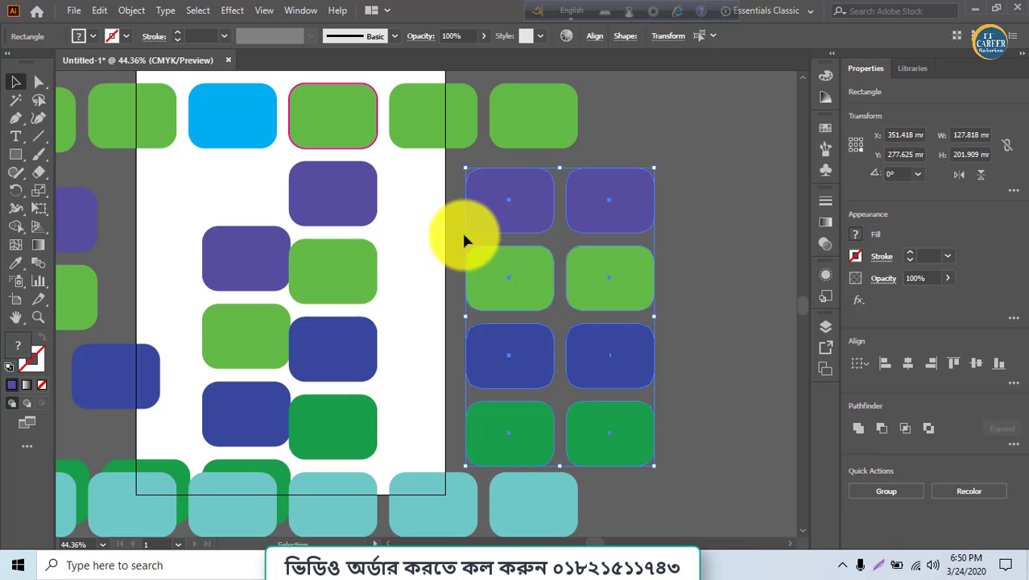
Enter isolation mode on the green rectangle at the artboard's top-right edge, then go back one level to exit it
click(443, 132)
double_click(443, 131)
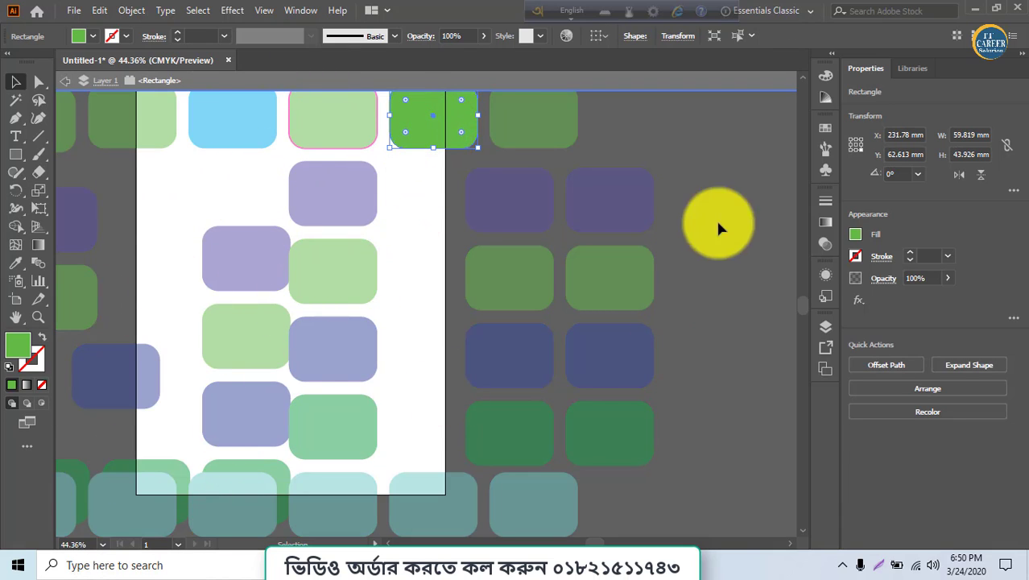
scroll(463, 417, up, 2)
click(266, 265)
click(360, 436)
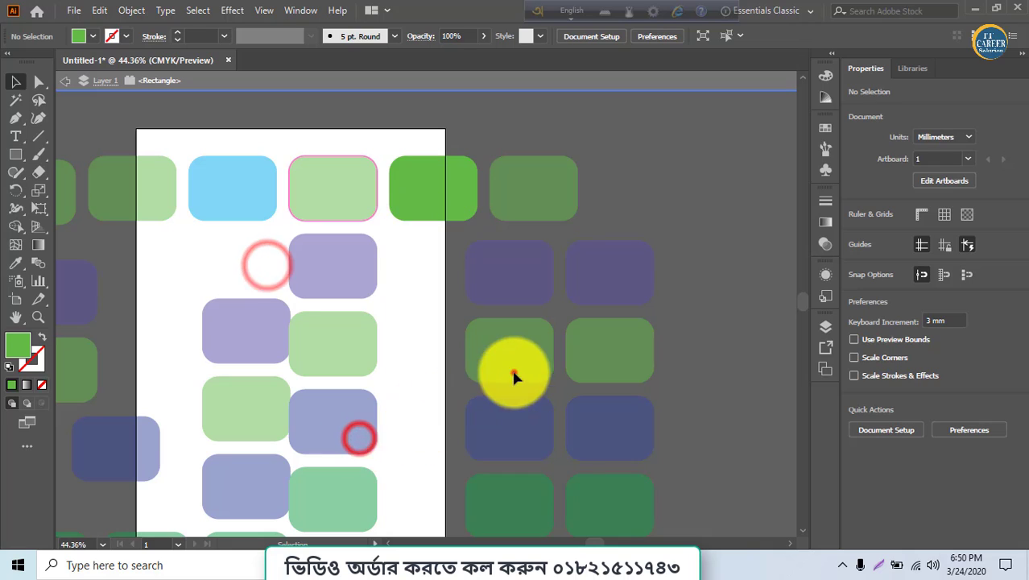
click(514, 372)
click(566, 320)
click(553, 267)
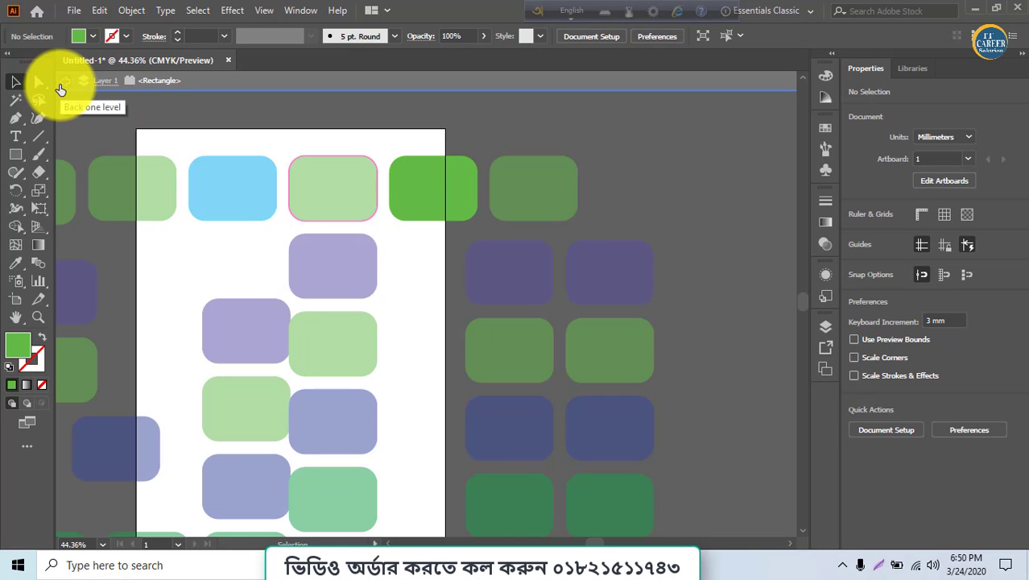
click(61, 84)
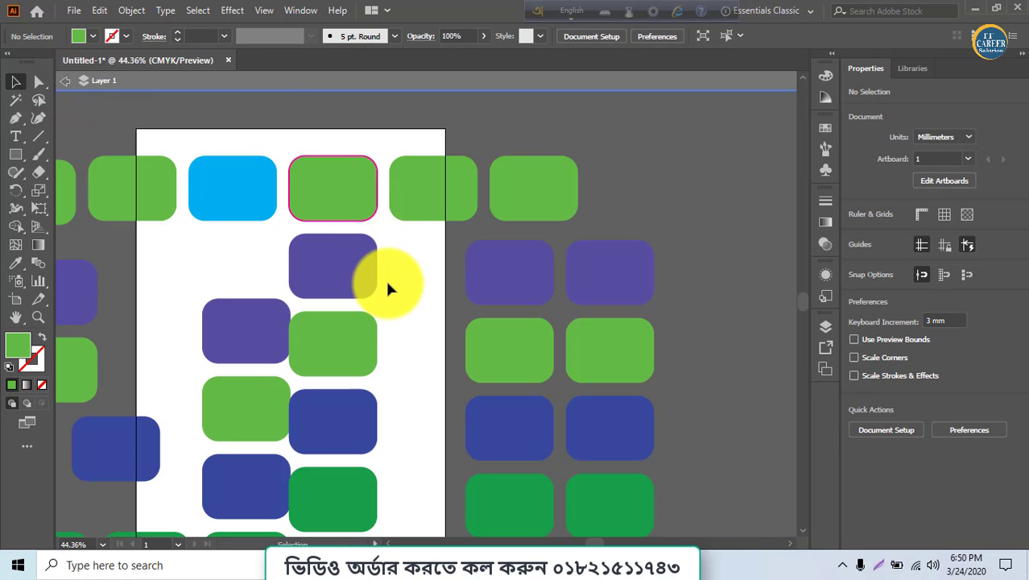
Enter and leave isolation mode for a purple rectangle on the artboard and for one in the grid
double_click(318, 273)
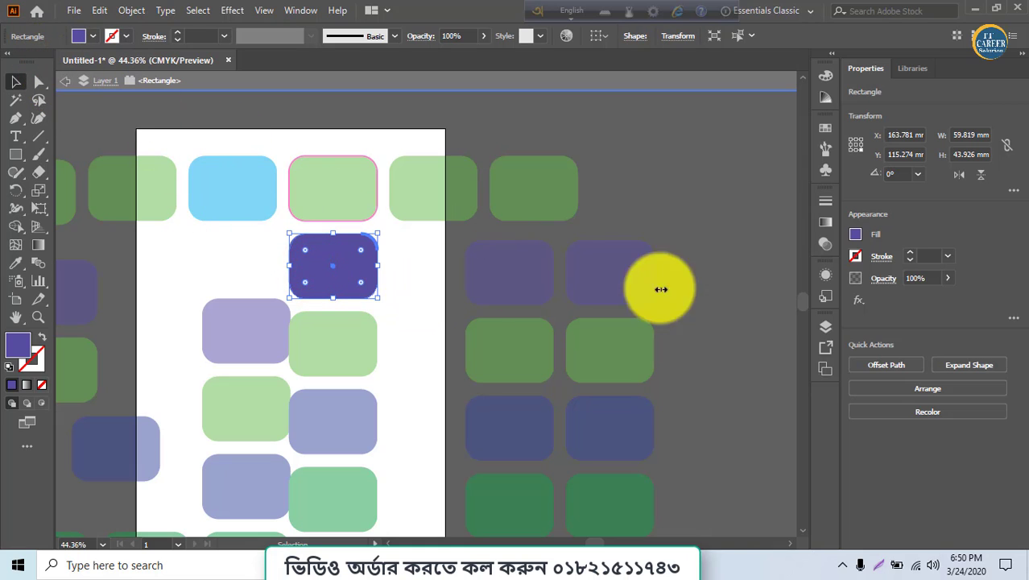
double_click(741, 250)
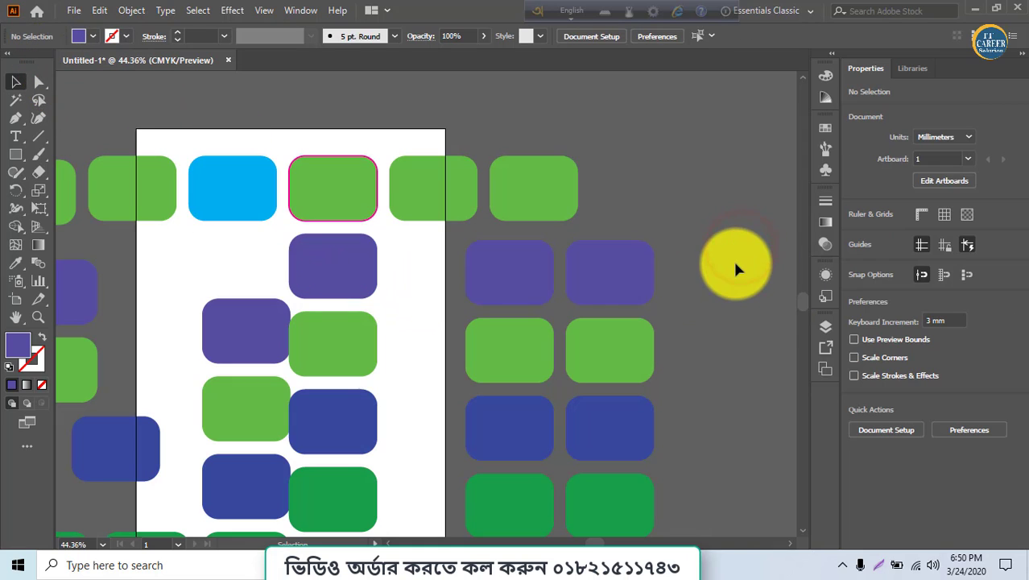
double_click(646, 276)
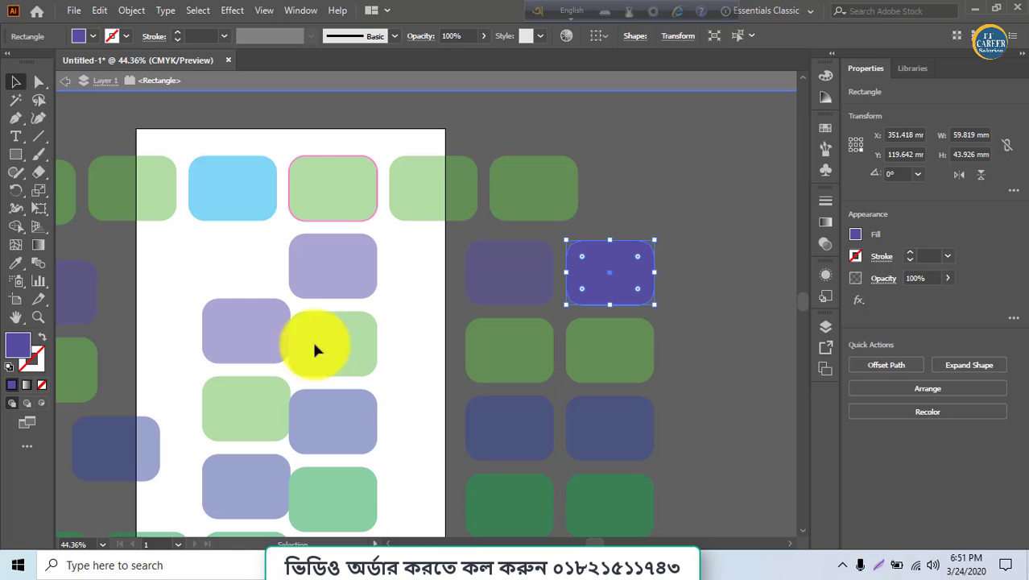
click(67, 82)
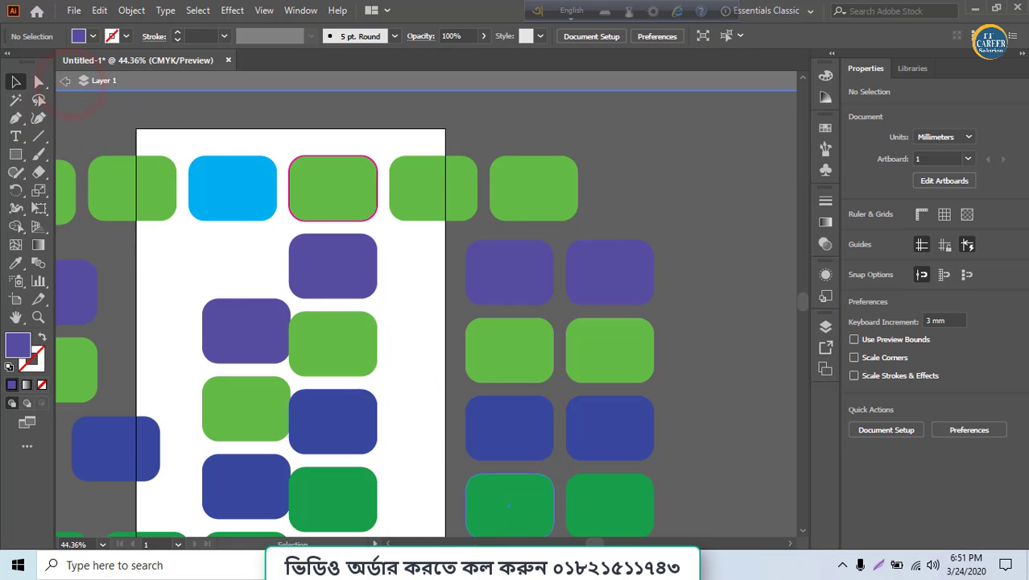
Review the Lesson 14 topics in the outline PDF, then return to Illustrator
click(447, 571)
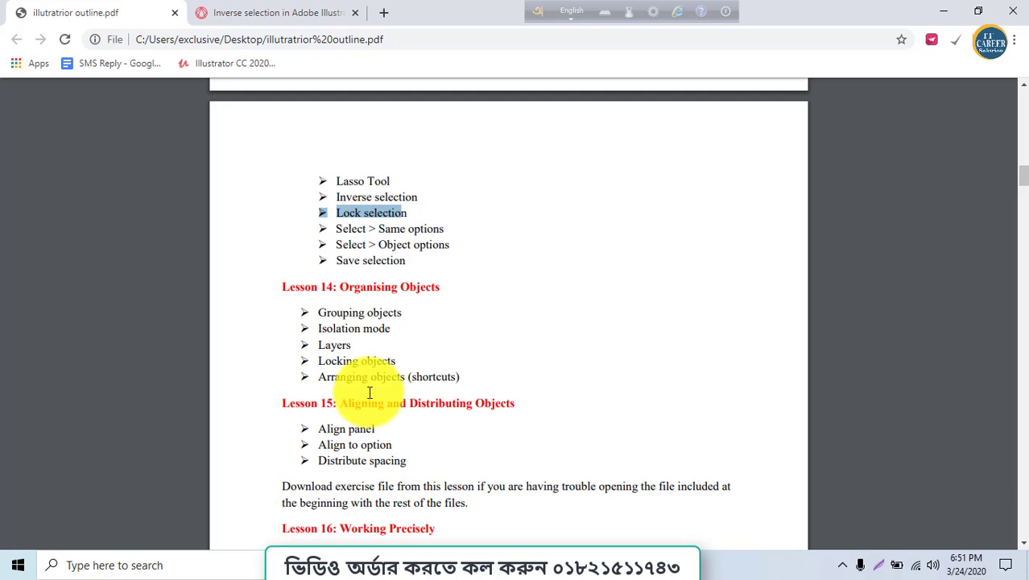
click(931, 13)
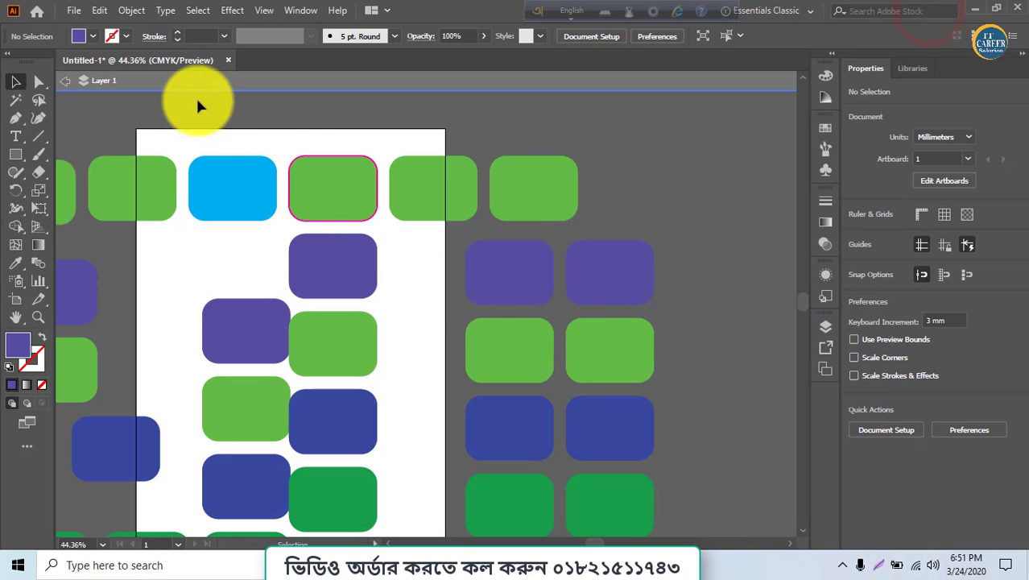
Open the Layers panel and expand Layer 1 to list its individual rectangles
click(432, 175)
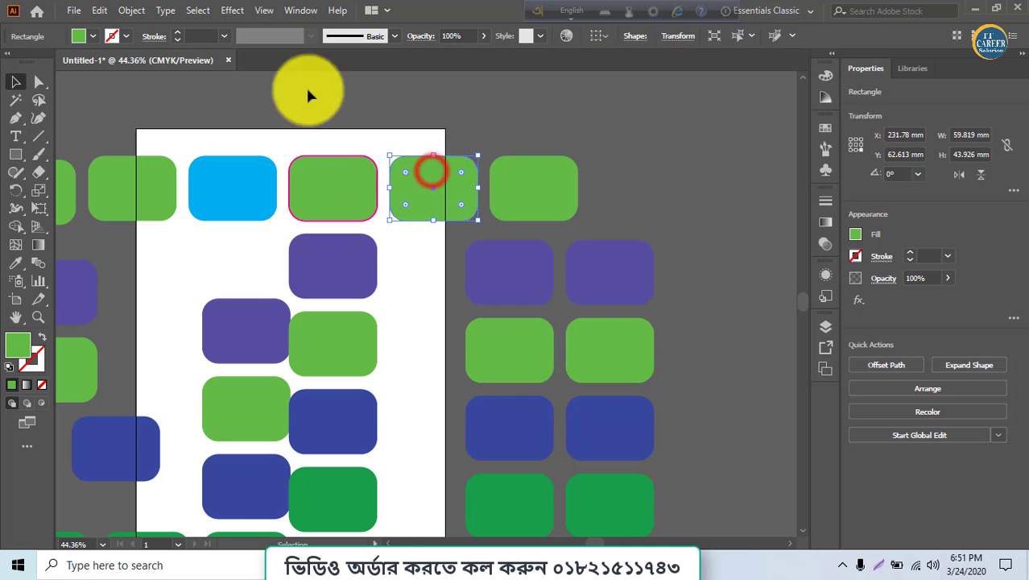
click(303, 13)
click(346, 436)
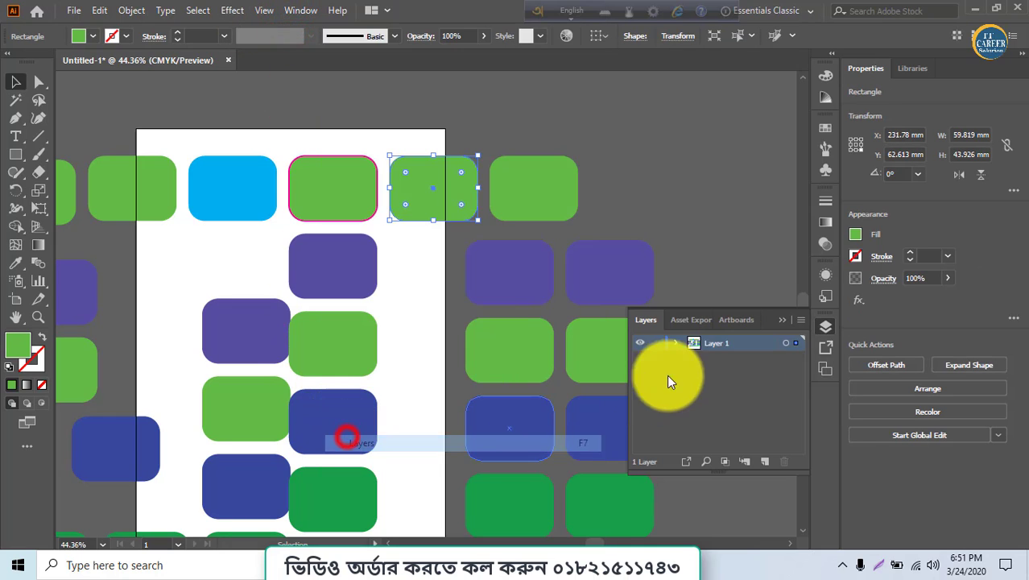
click(675, 343)
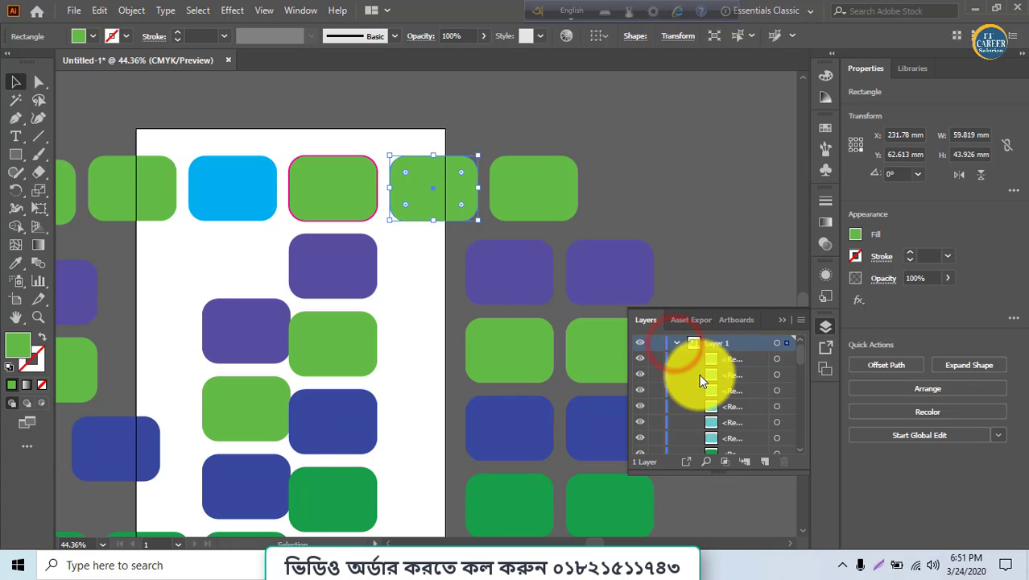
scroll(702, 395, down, 3)
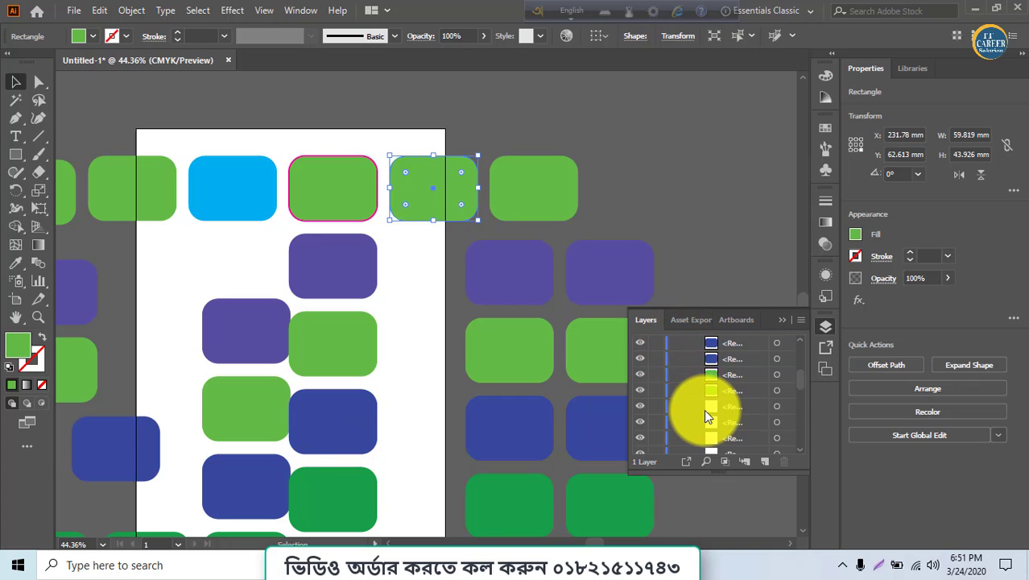
Hide several rectangles with their visibility toggles in the Layers panel, then show them all again
click(639, 392)
click(639, 392)
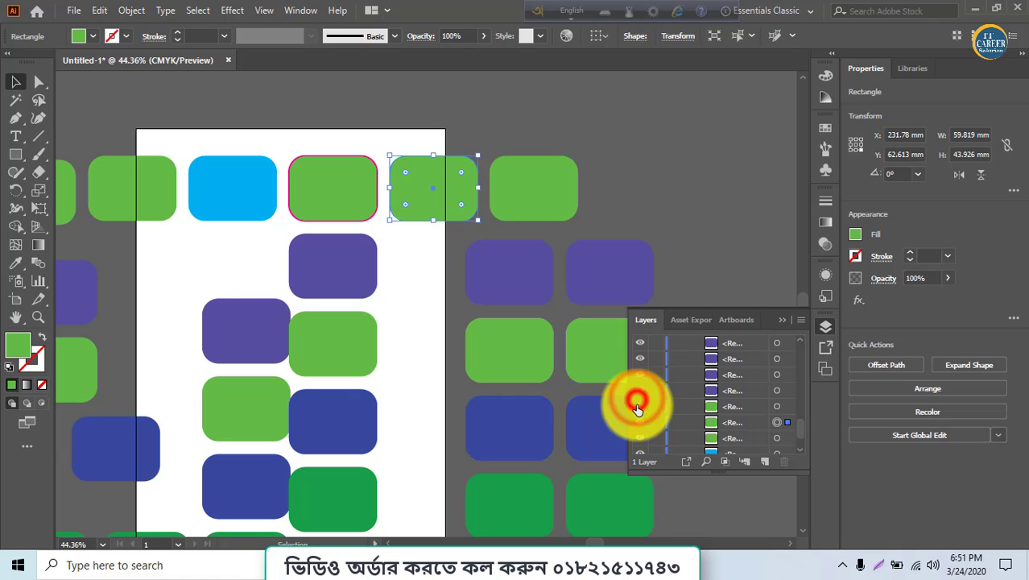
click(638, 407)
click(639, 408)
click(642, 422)
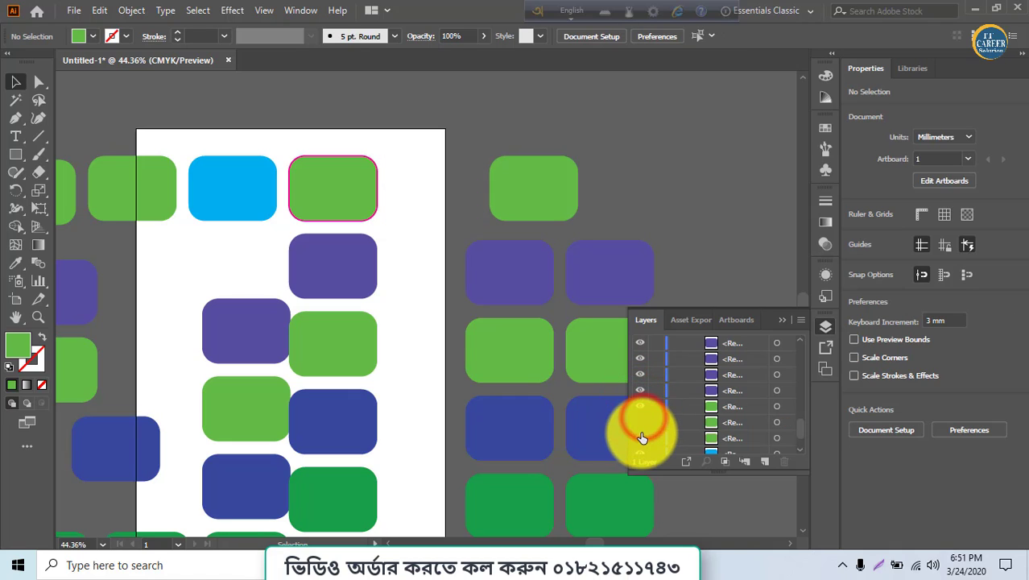
click(643, 435)
click(642, 392)
click(641, 375)
click(641, 375)
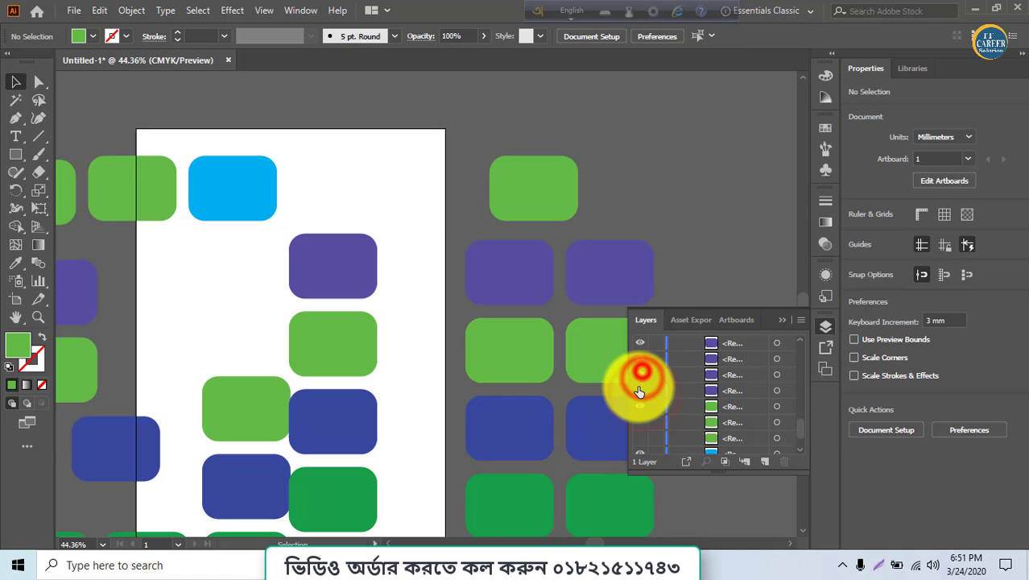
click(642, 393)
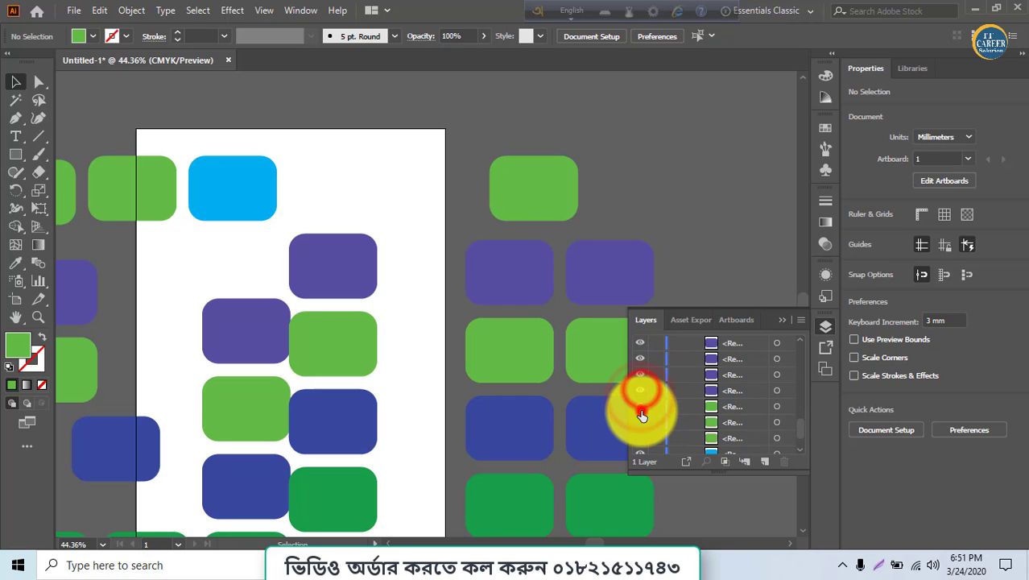
click(641, 407)
click(642, 422)
click(641, 409)
click(641, 438)
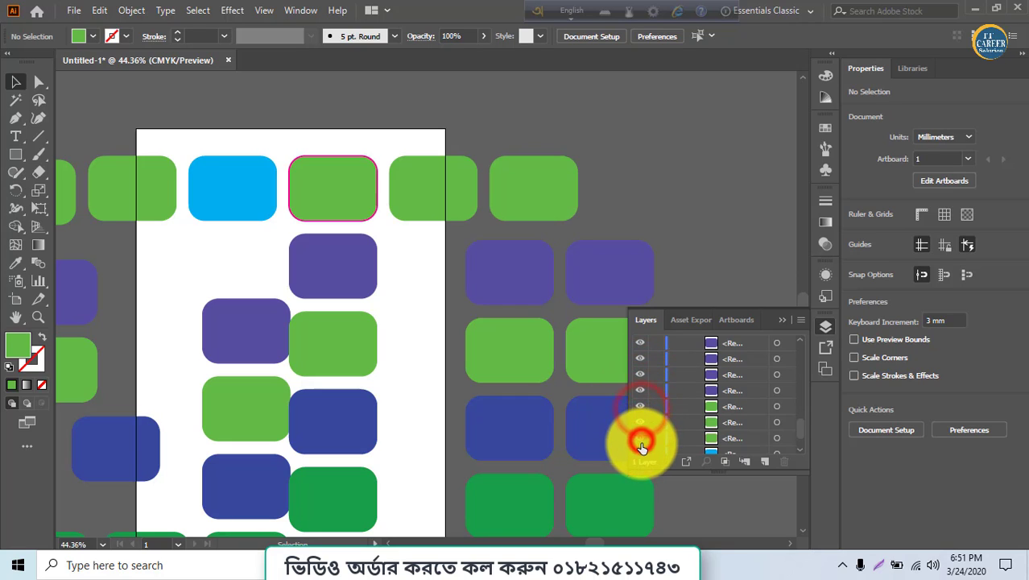
scroll(655, 444, down, 1)
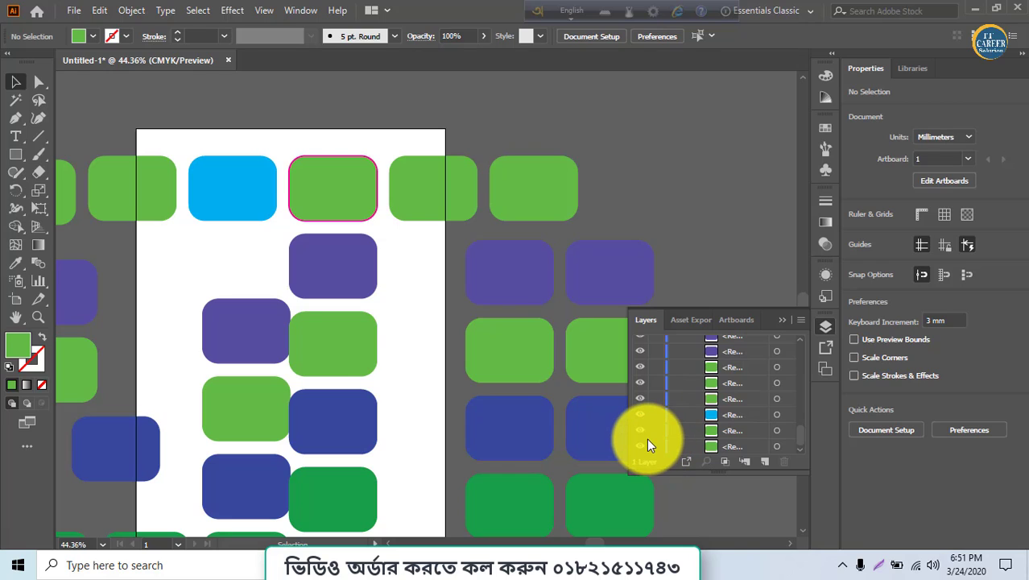
scroll(649, 449, up, 3)
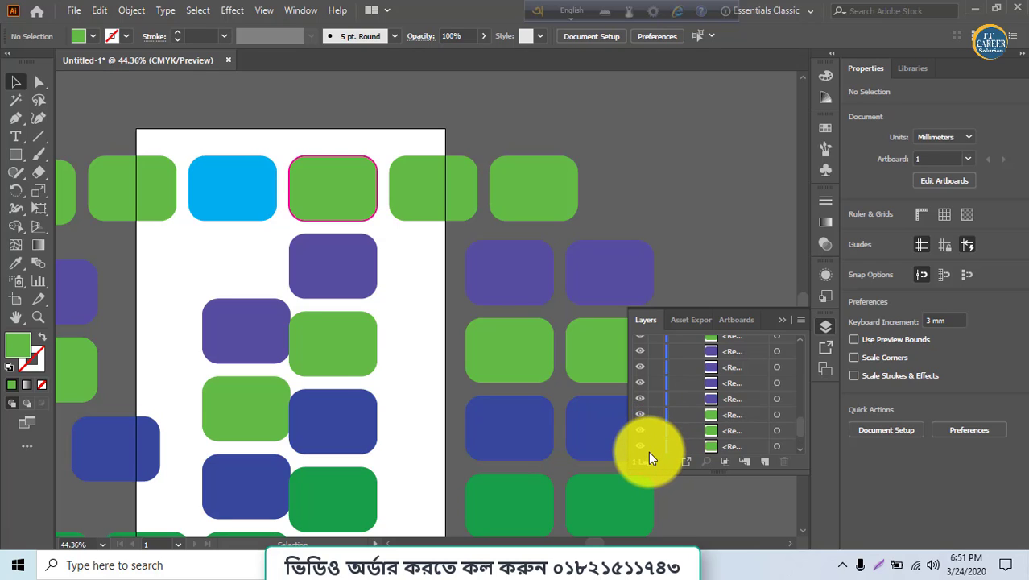
click(643, 357)
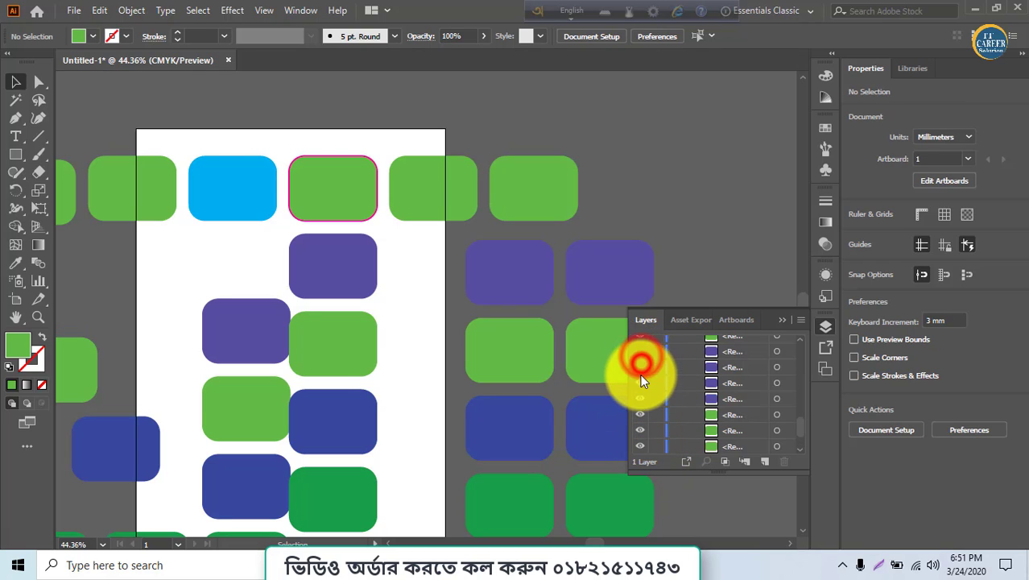
click(641, 368)
click(641, 350)
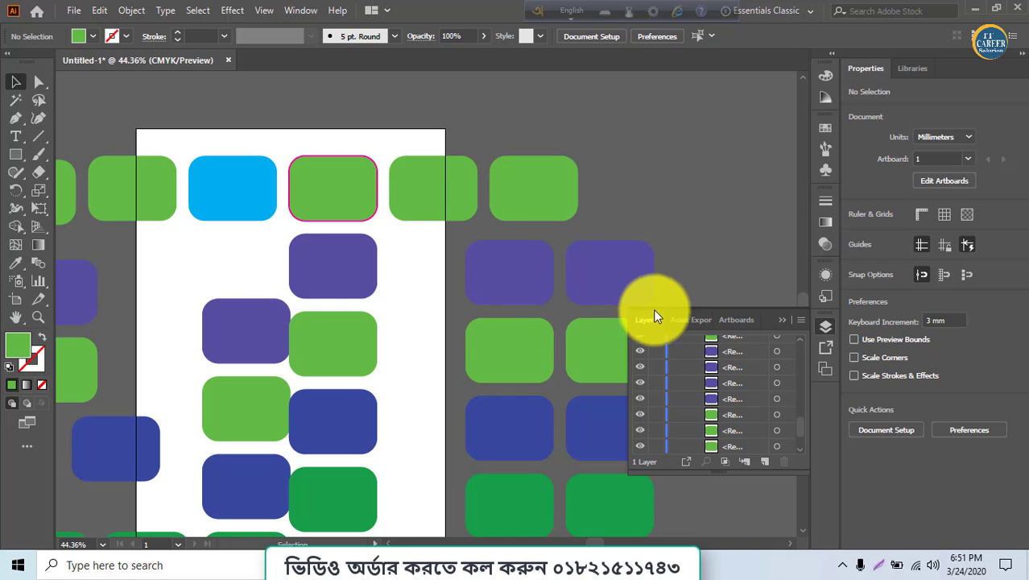
Move the purple grid rectangle up so it overlaps the rightmost green rectangle in the top row, and close the Layers panel
drag(624, 288, 591, 215)
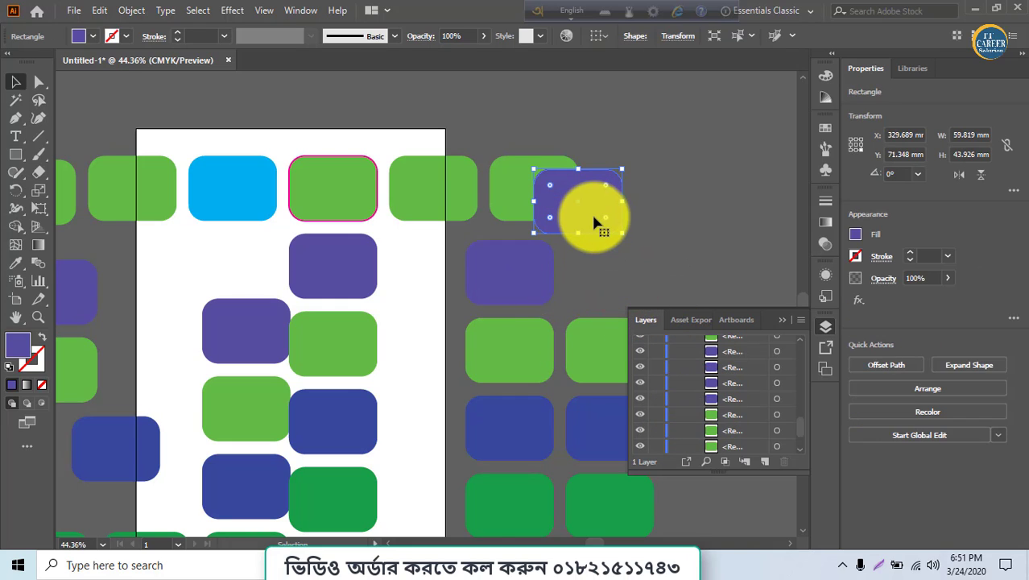
click(607, 192)
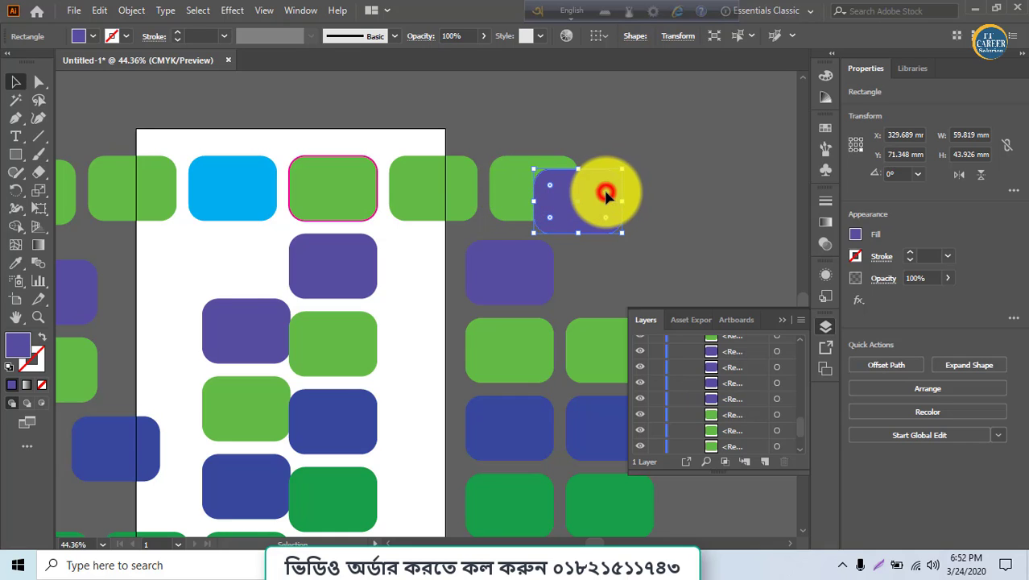
click(784, 319)
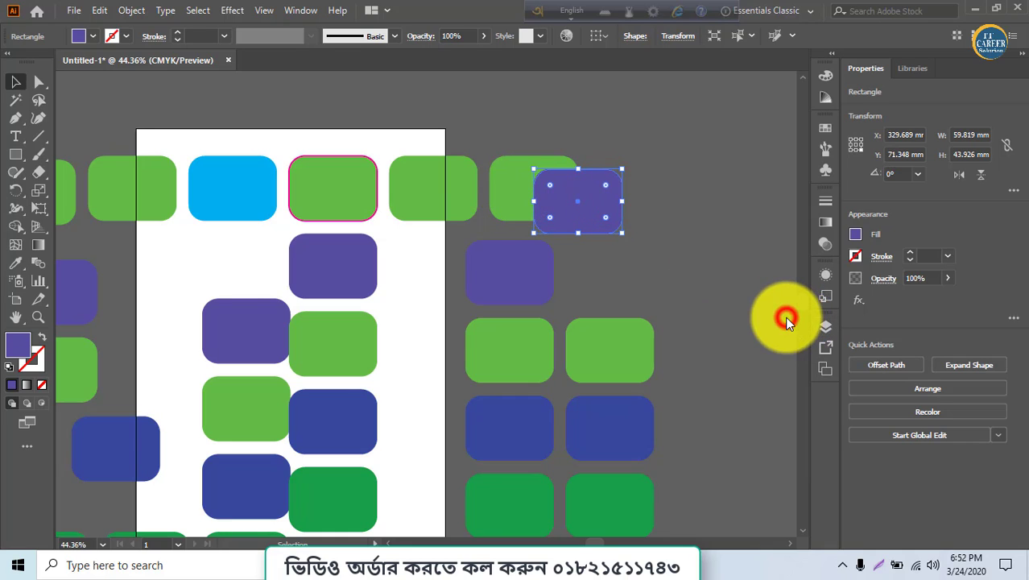
Send the moved purple rectangle to the back, behind the green rectangle
right_click(588, 197)
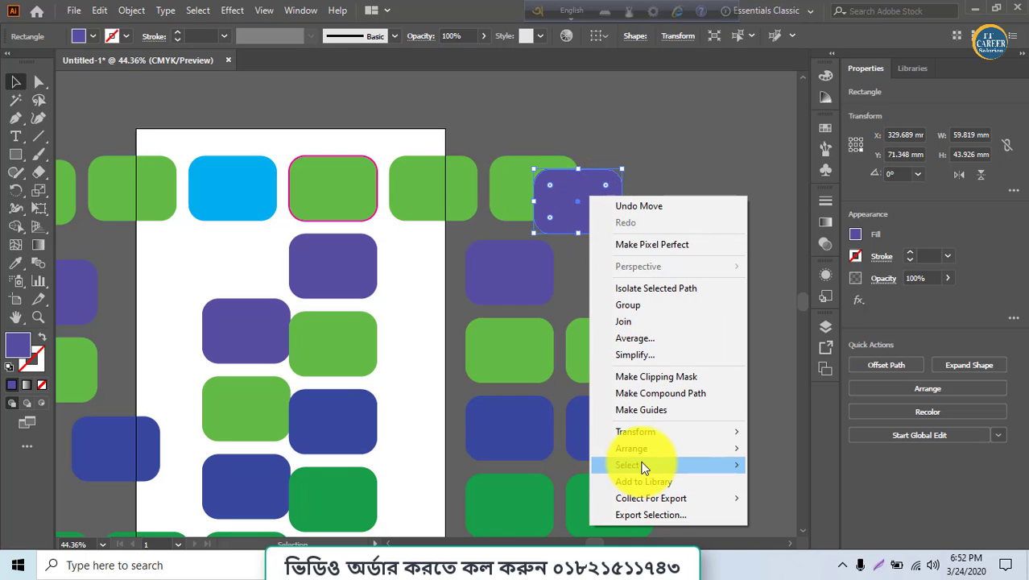
mouse_move(644, 448)
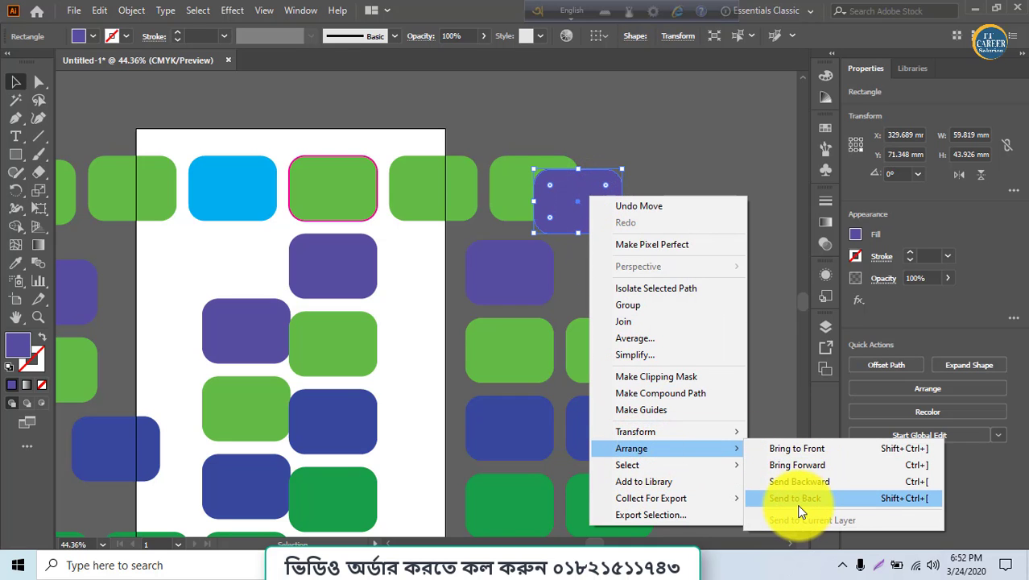
click(796, 500)
click(672, 244)
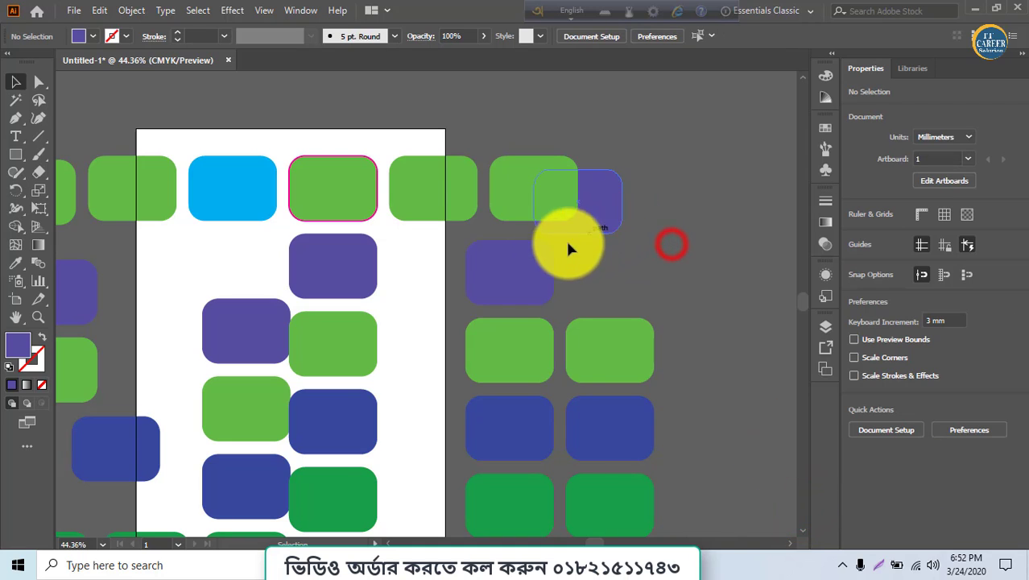
Select the purple rectangle behind the green one and bring it to the front
click(524, 196)
click(603, 196)
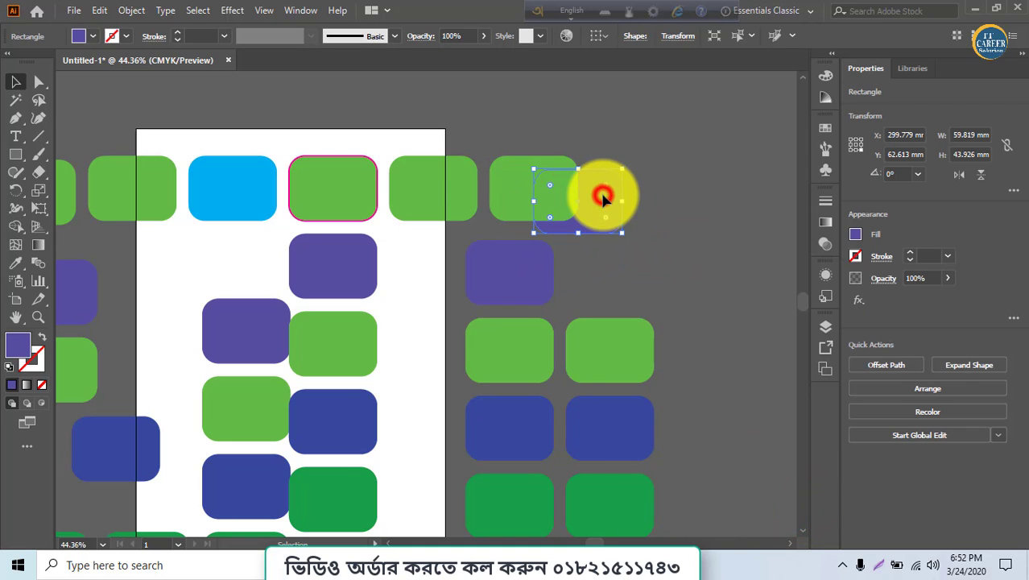
right_click(604, 197)
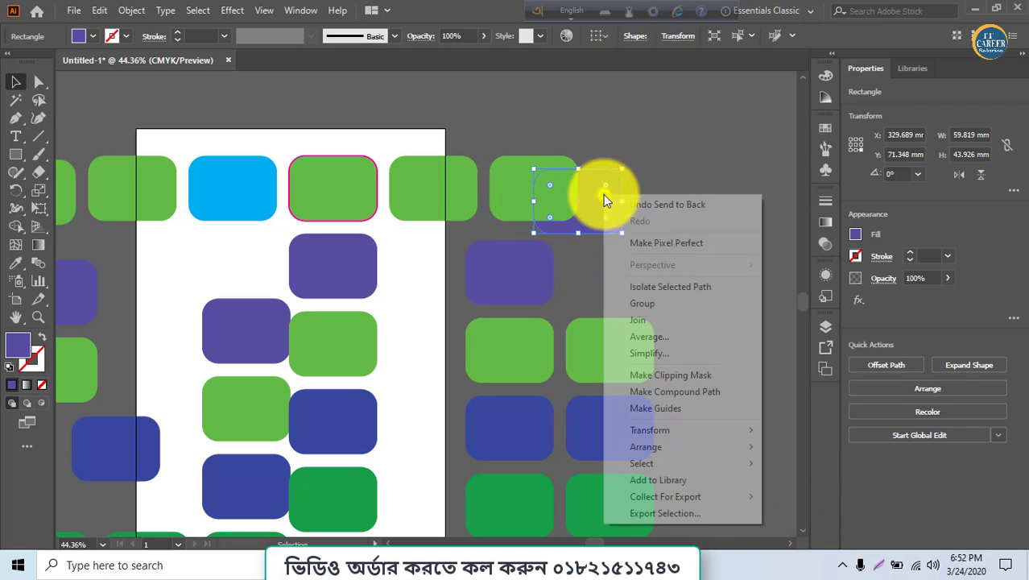
click(670, 442)
click(824, 443)
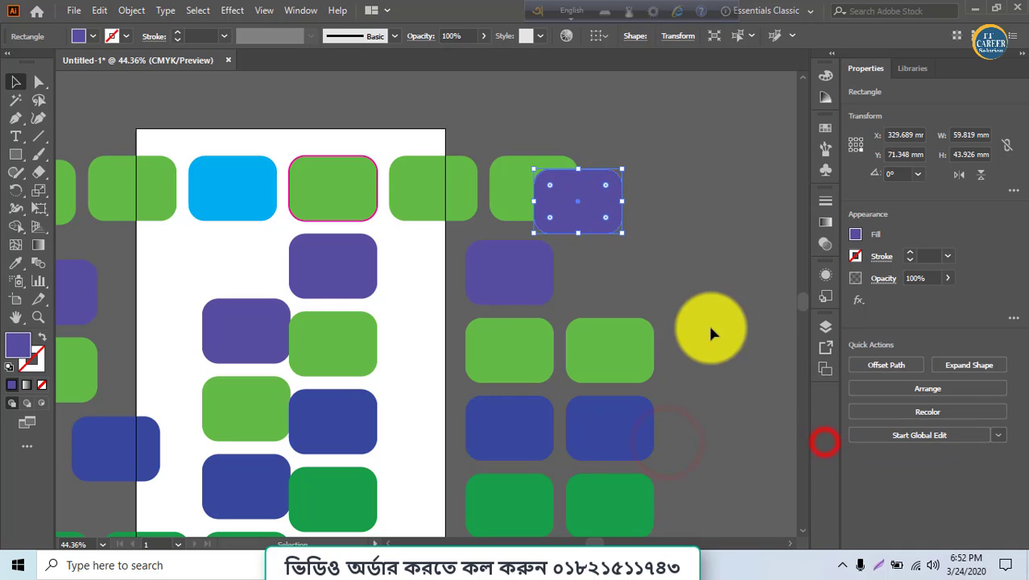
Set the overlapping rectangle's fill to near-white F9F9F9 in the Color Picker
click(659, 211)
click(605, 206)
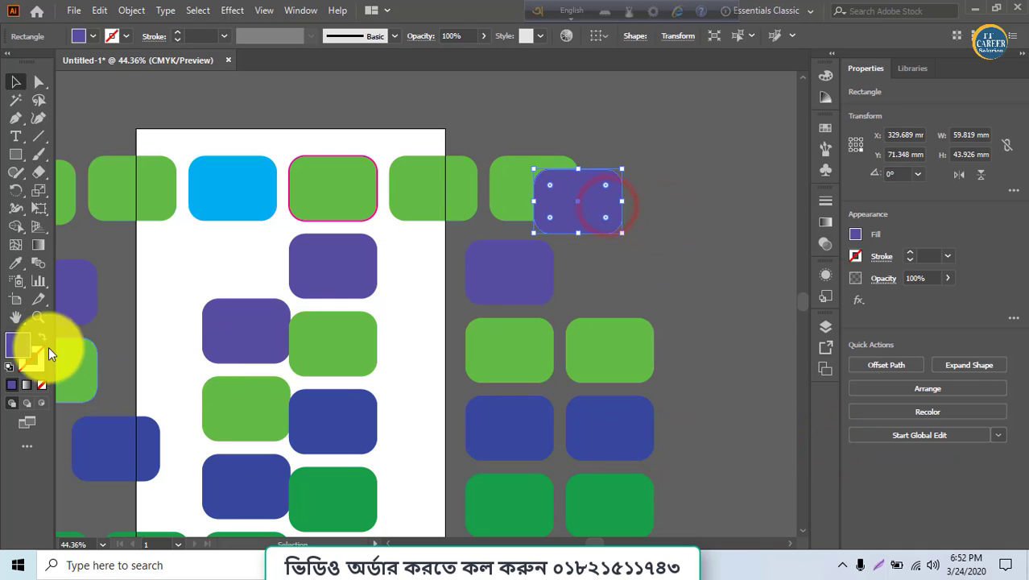
double_click(20, 346)
mouse_move(404, 312)
mouse_down()
mouse_move(338, 179)
mouse_move(318, 185)
mouse_up()
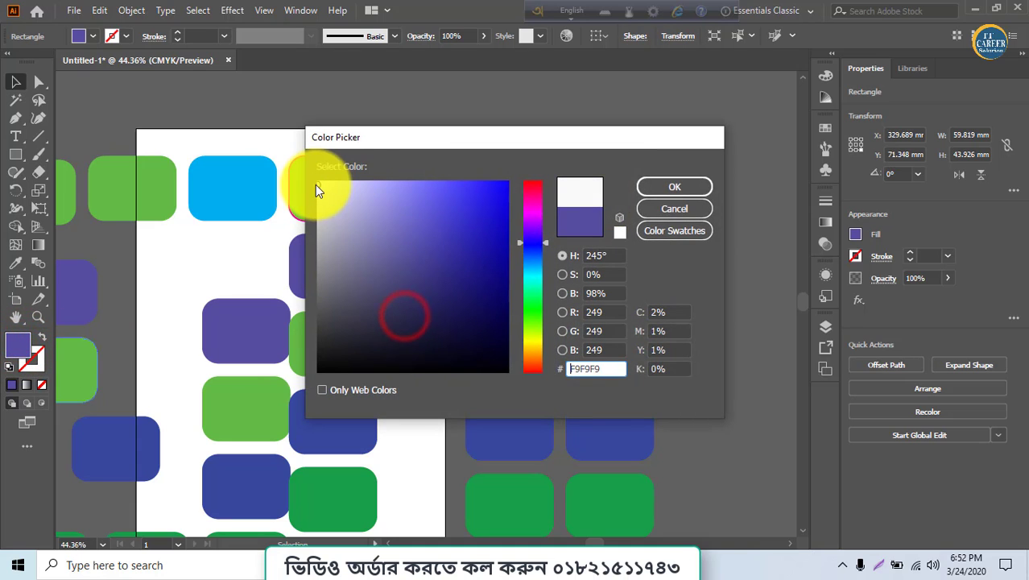
click(661, 192)
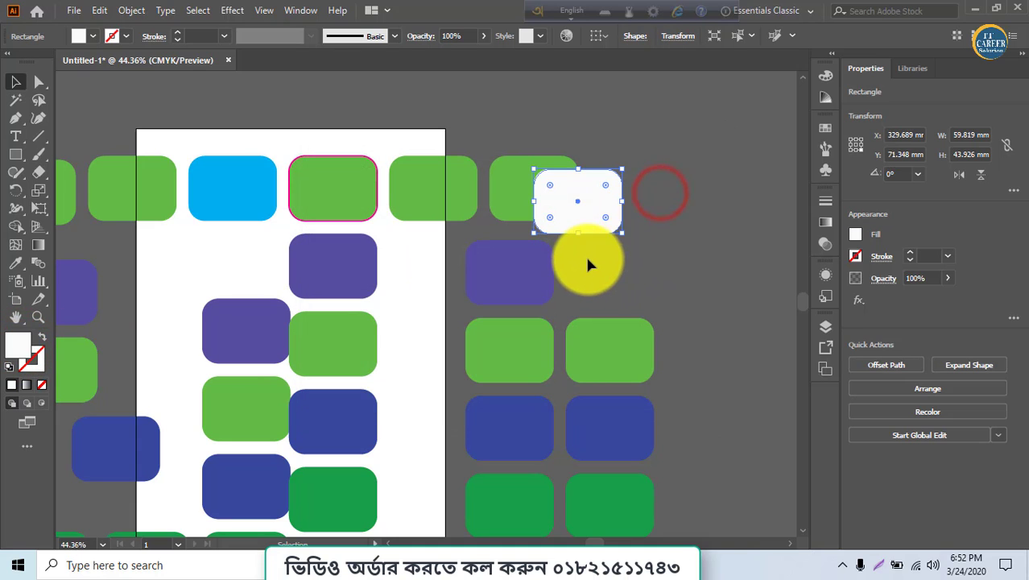
Send the white rectangle to the back, behind the green rectangle
right_click(592, 213)
click(616, 445)
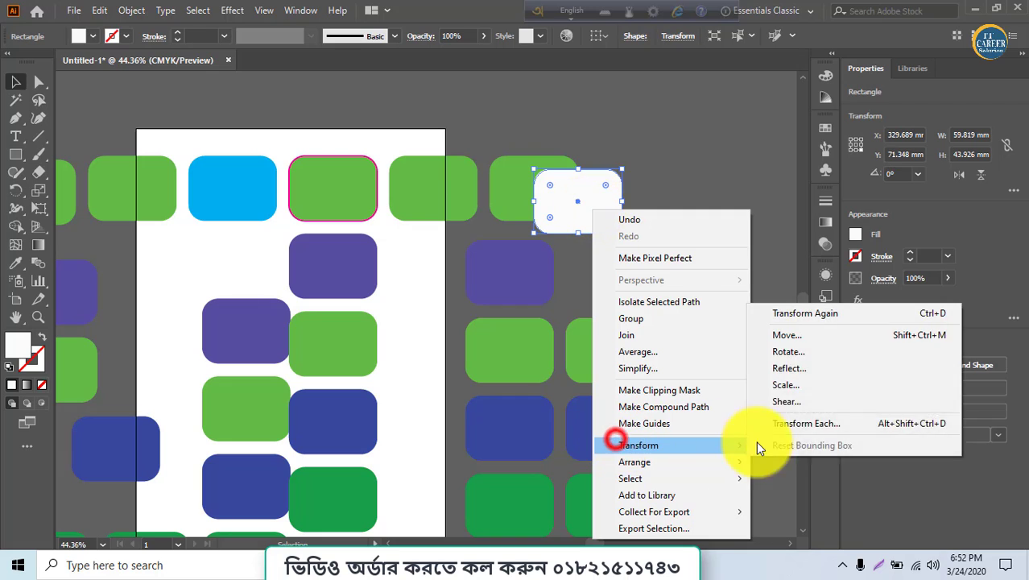
click(712, 468)
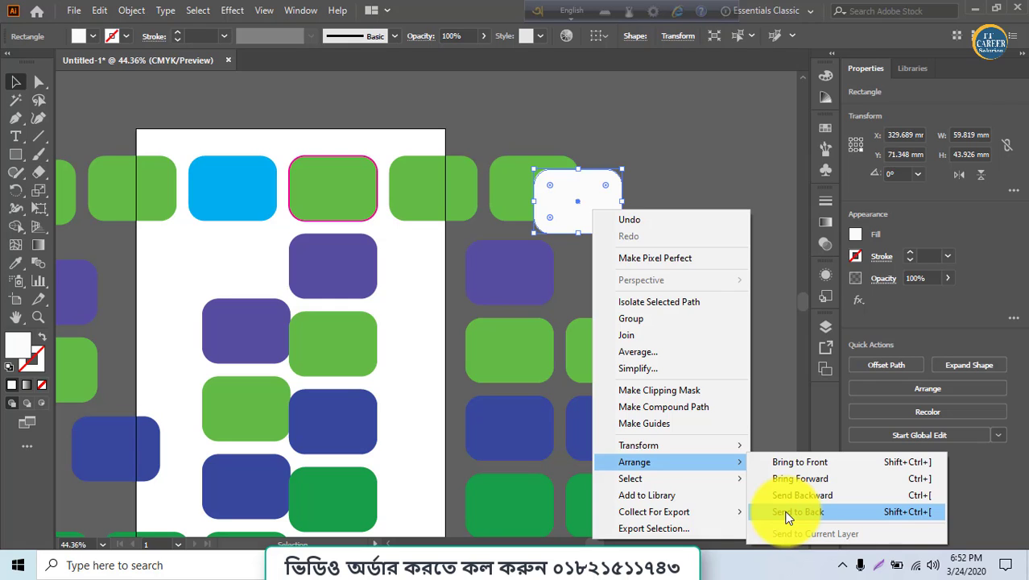
click(786, 515)
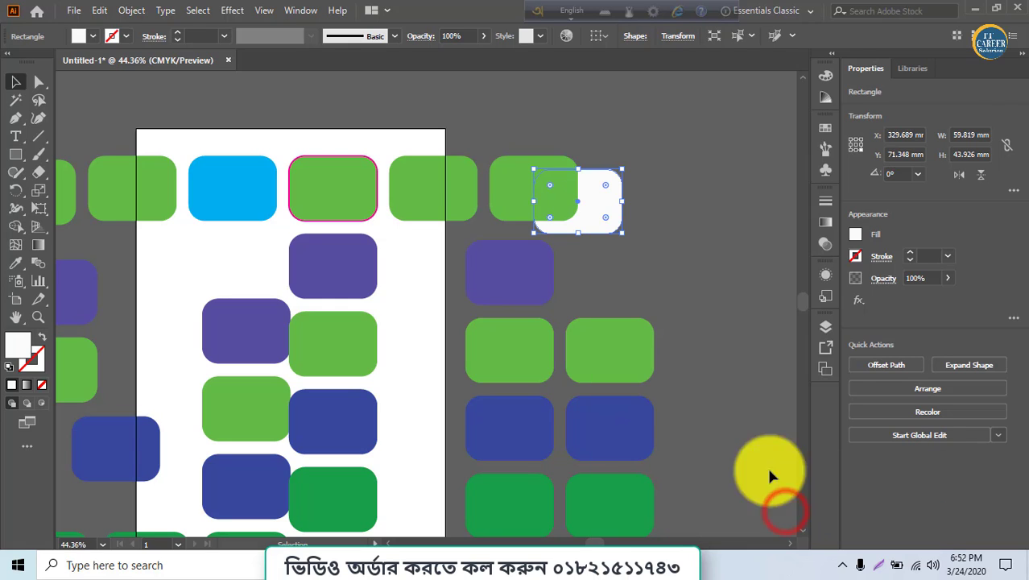
Select the white rectangle and bring it to the front again
click(600, 205)
right_click(593, 213)
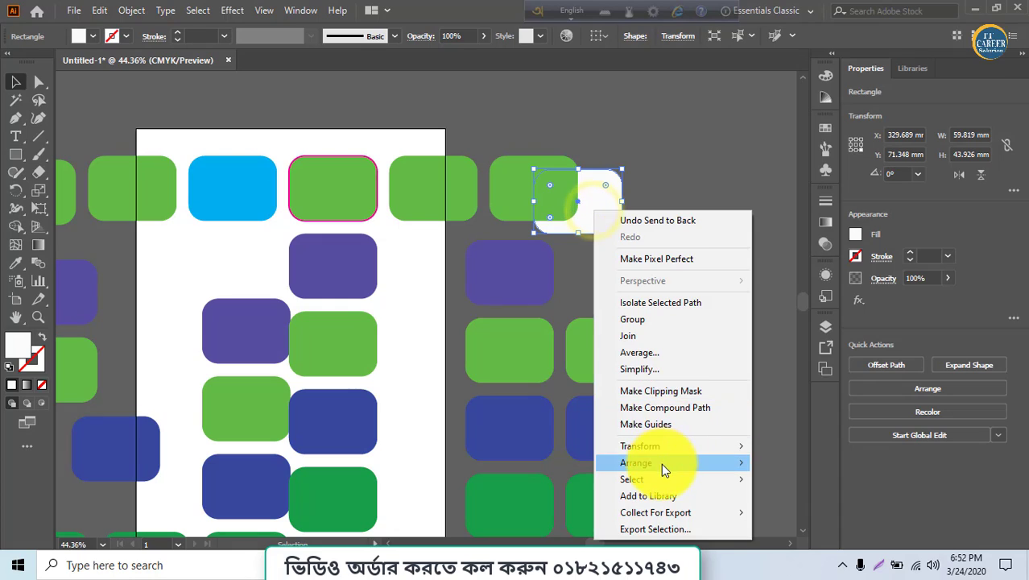
mouse_move(661, 463)
click(776, 464)
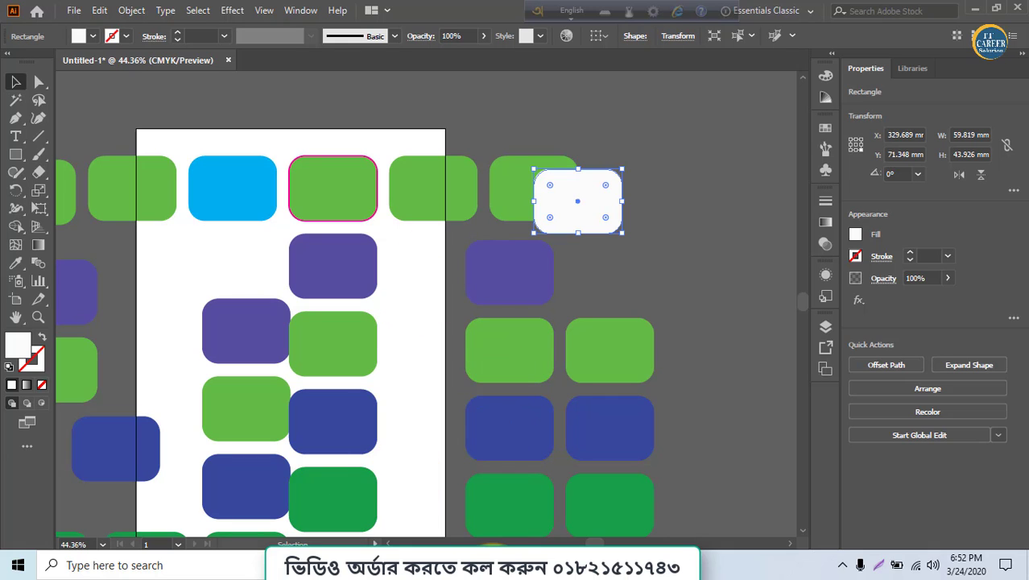
Switch to the PDF lesson outline and review the Organising Objects topics before returning to Illustrator
key(alt+Tab)
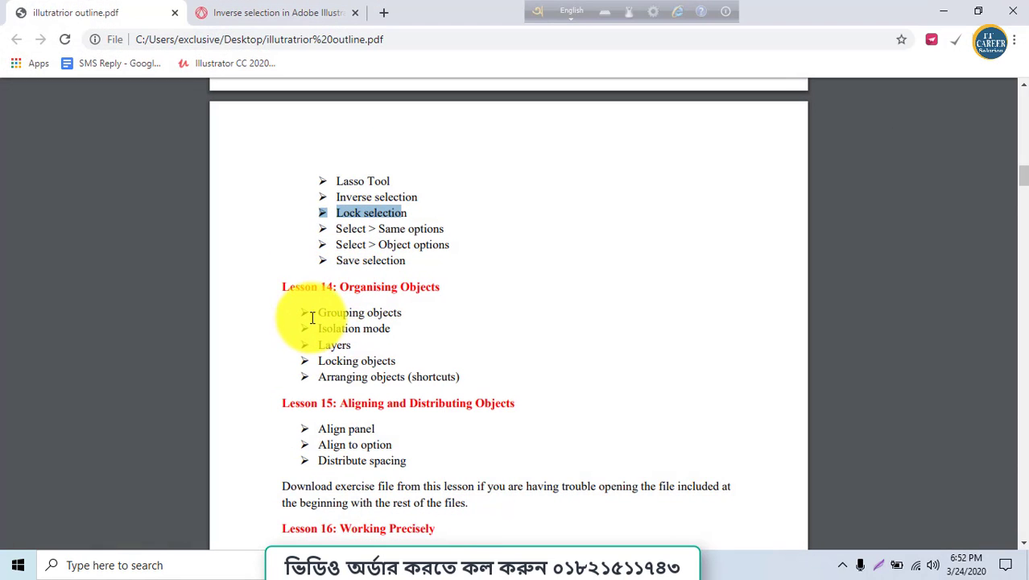
drag(314, 314, 421, 315)
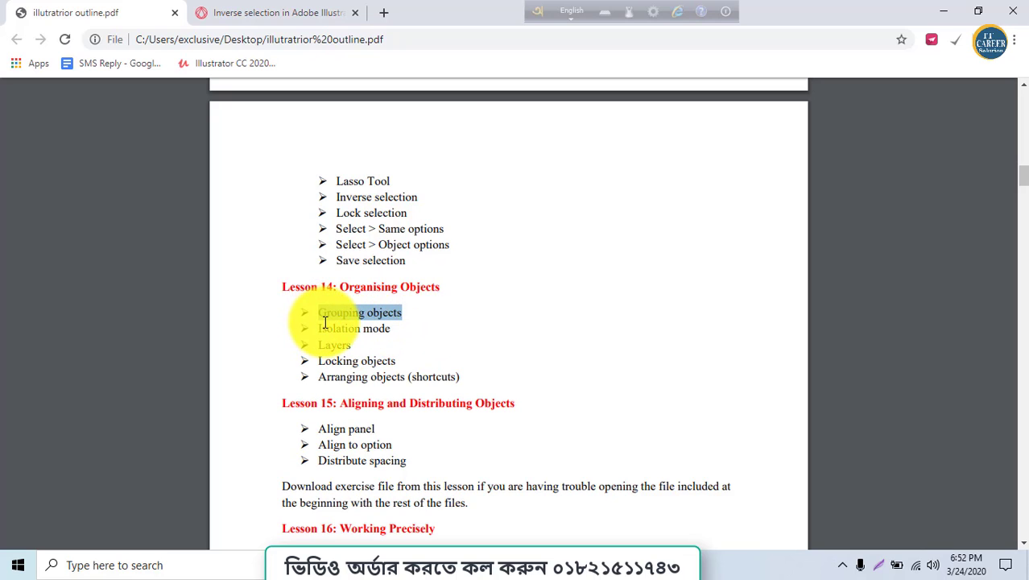
drag(323, 324, 375, 325)
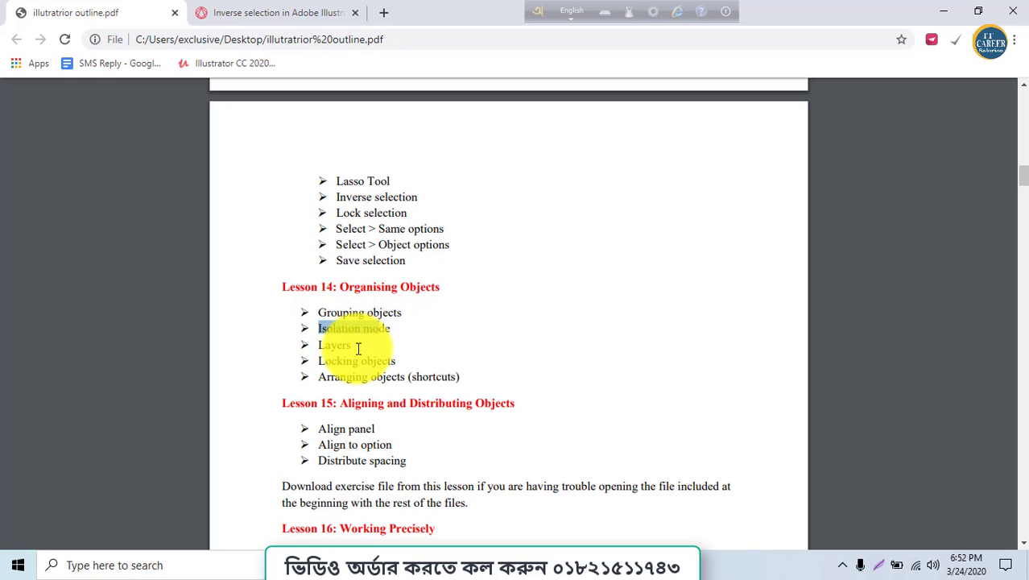
drag(328, 346, 395, 361)
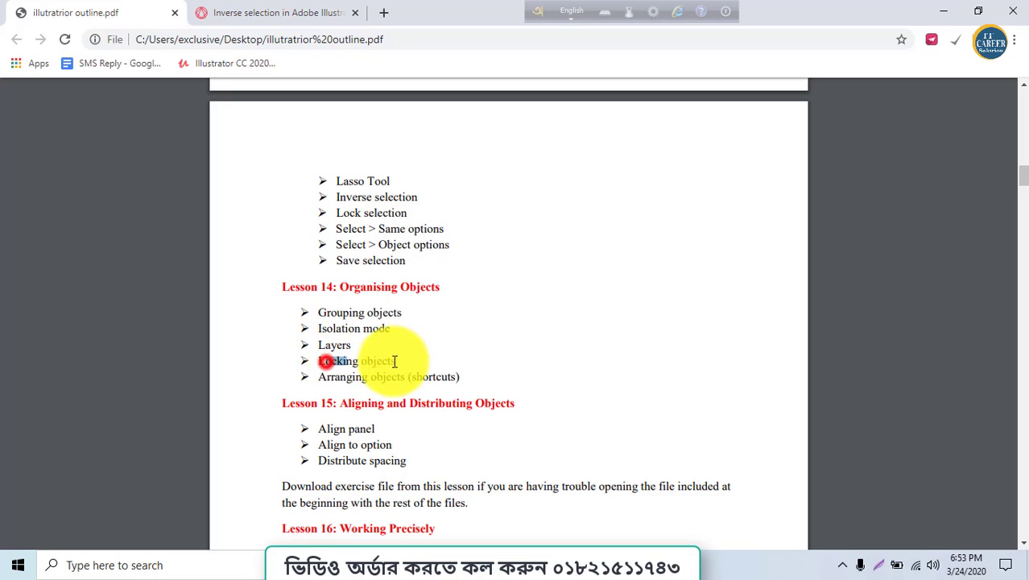
key(alt+Tab)
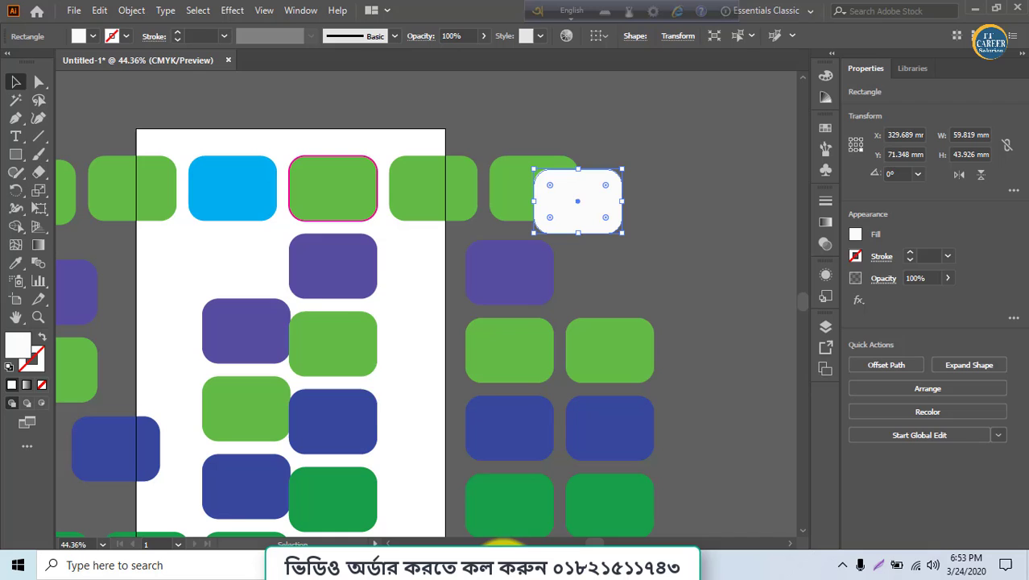
click(321, 285)
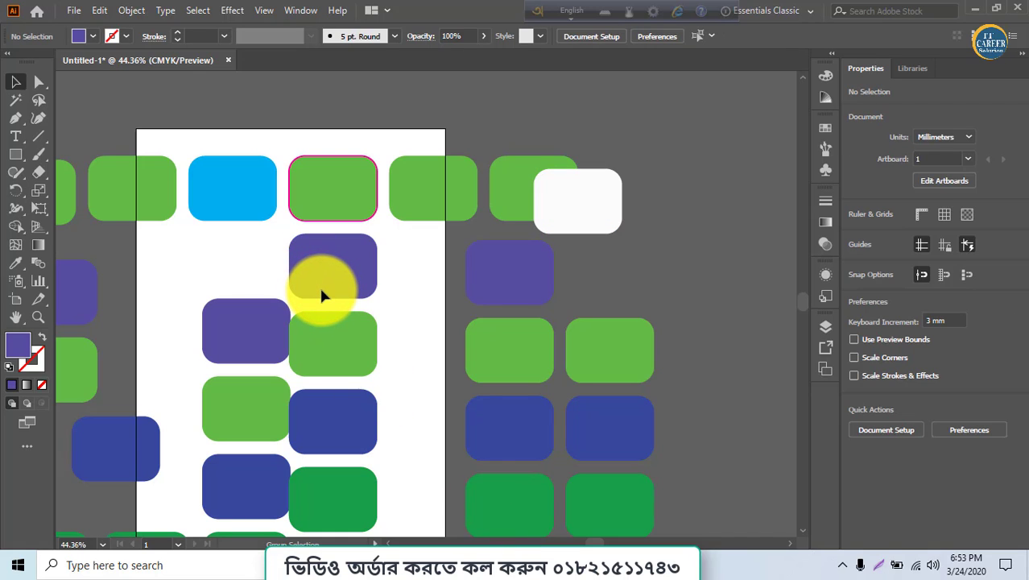
click(319, 284)
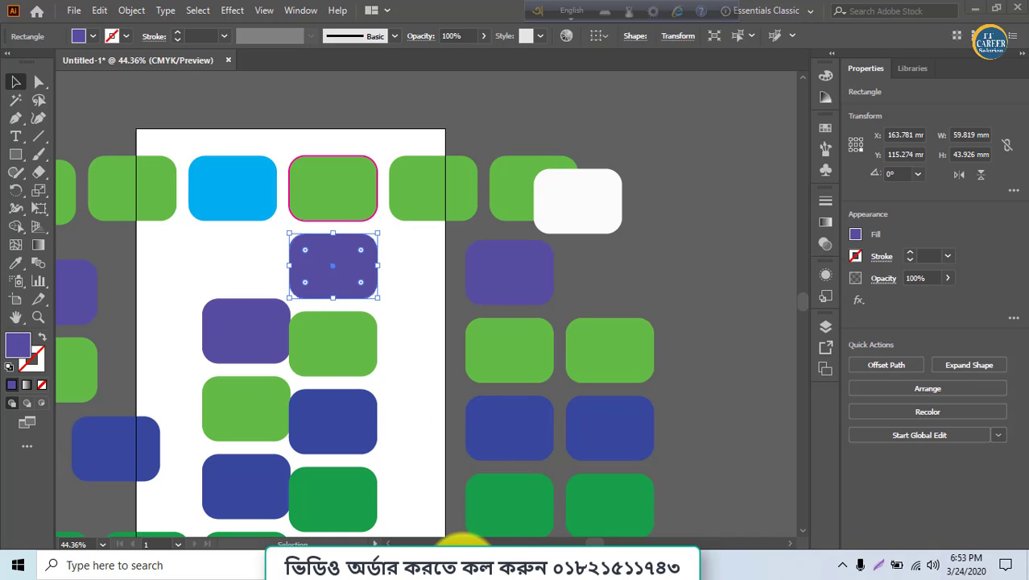
key(alt+Tab)
key(alt+Tab)
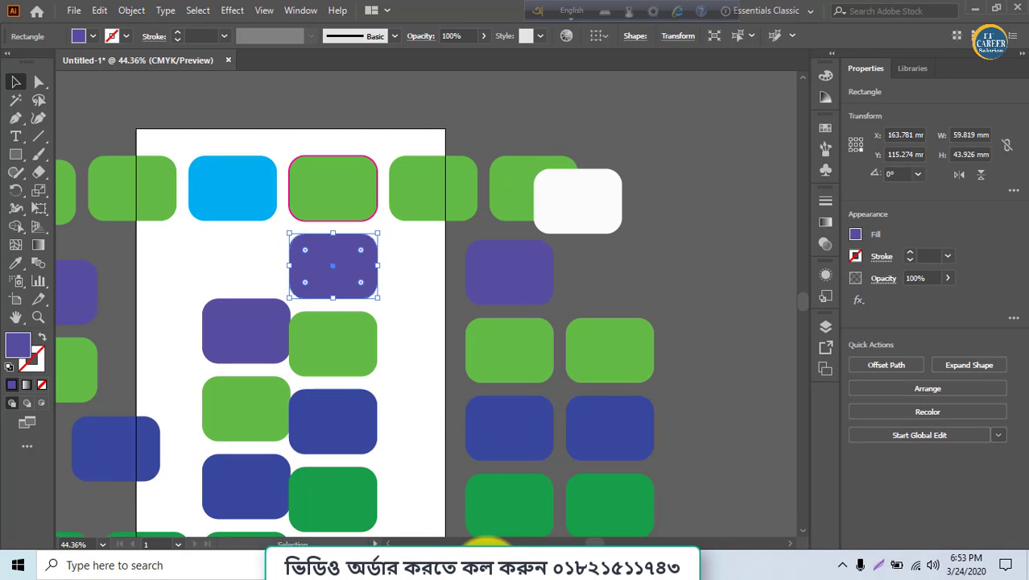
key(alt+Tab)
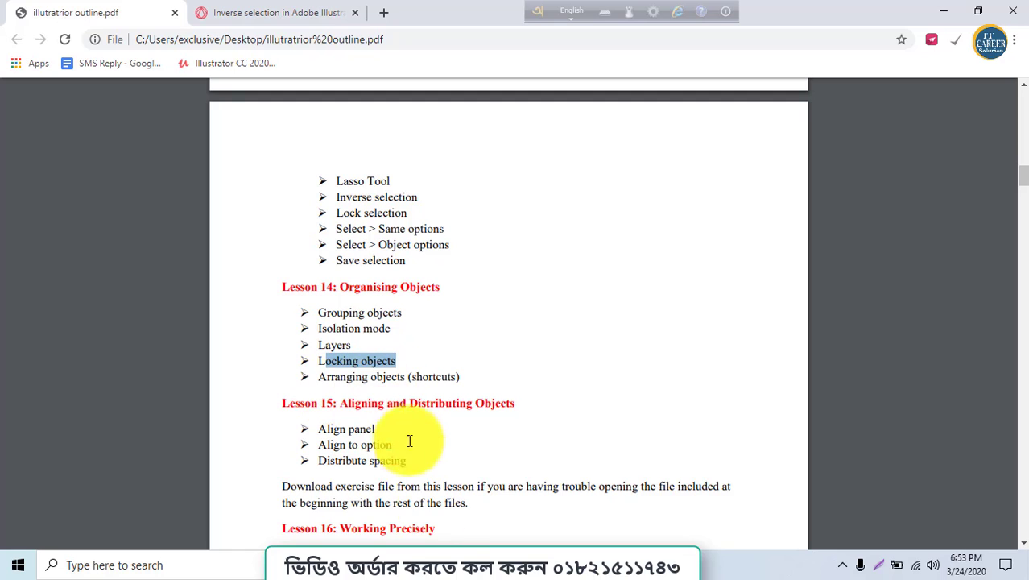
key(alt+Tab)
Move a purple rectangle up so it overlaps the white and green rectangles in the top row
click(568, 208)
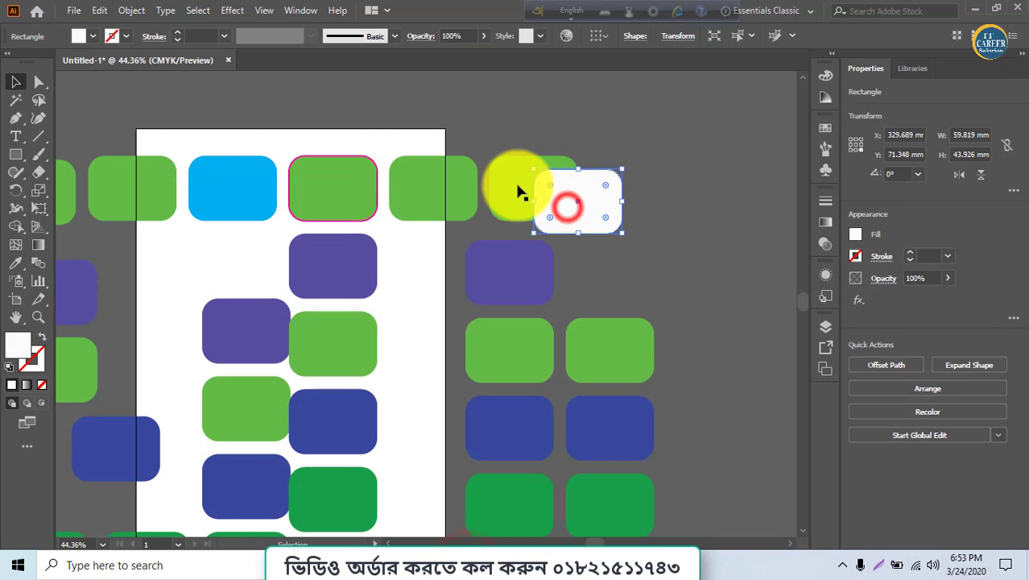
click(517, 186)
drag(428, 195, 535, 216)
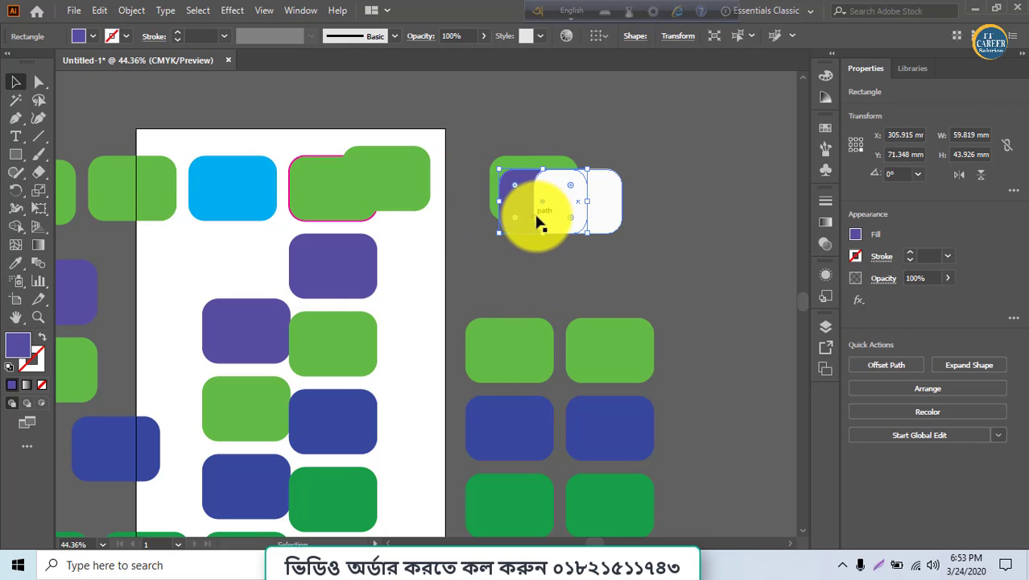
Bring the moved purple rectangle to the front and nudge it slightly down
right_click(527, 211)
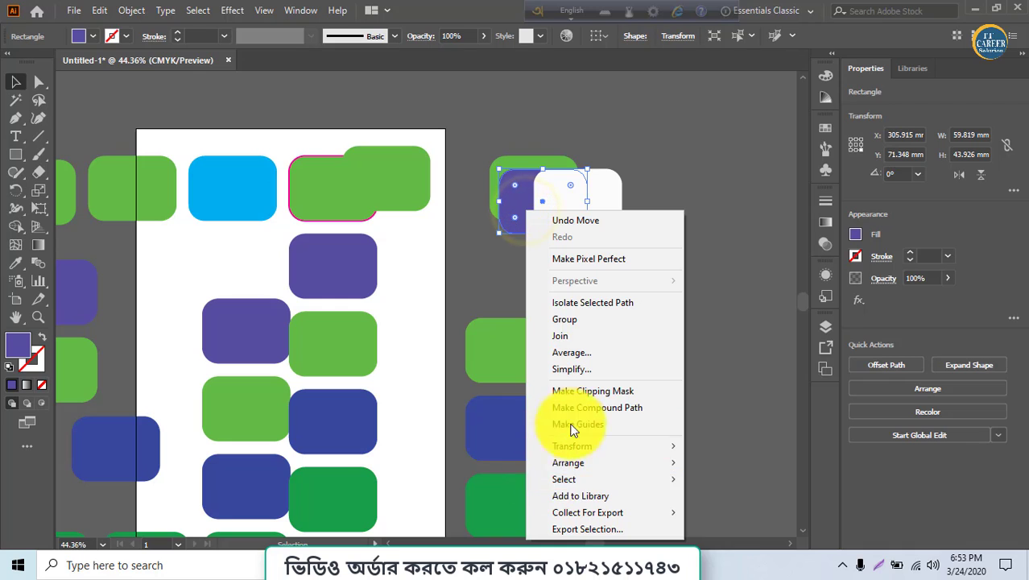
mouse_move(648, 462)
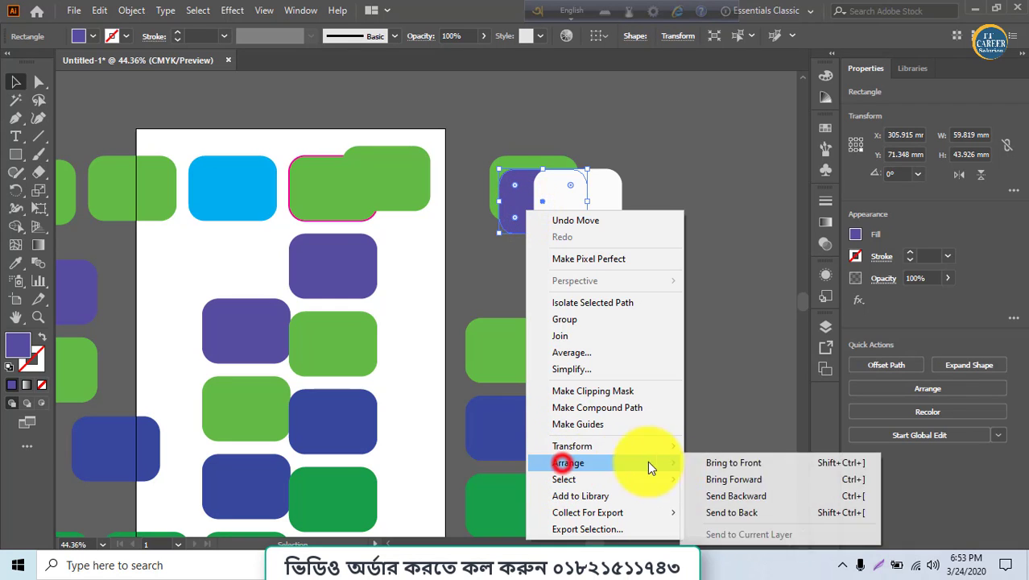
click(719, 460)
click(702, 274)
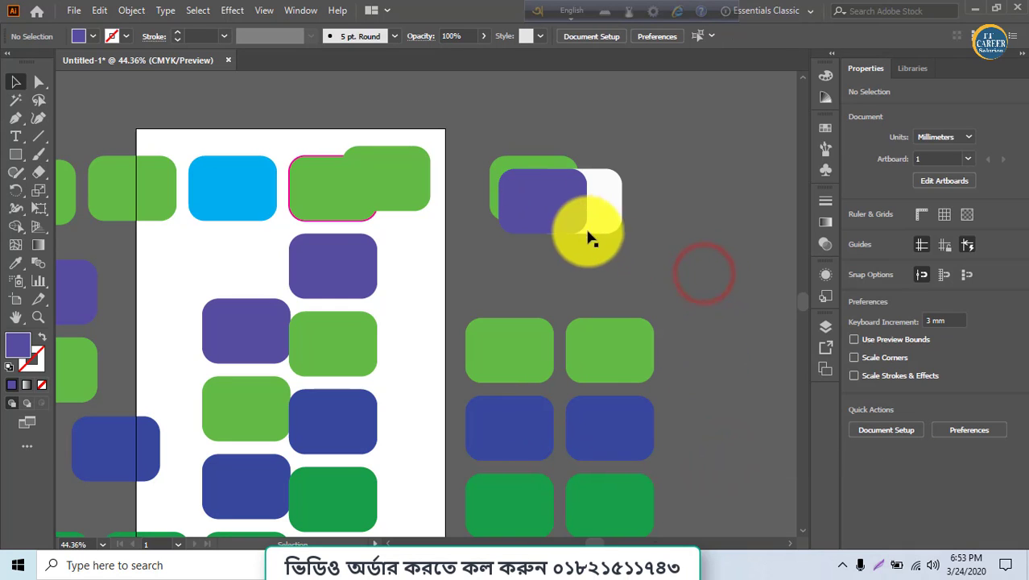
drag(561, 223, 561, 232)
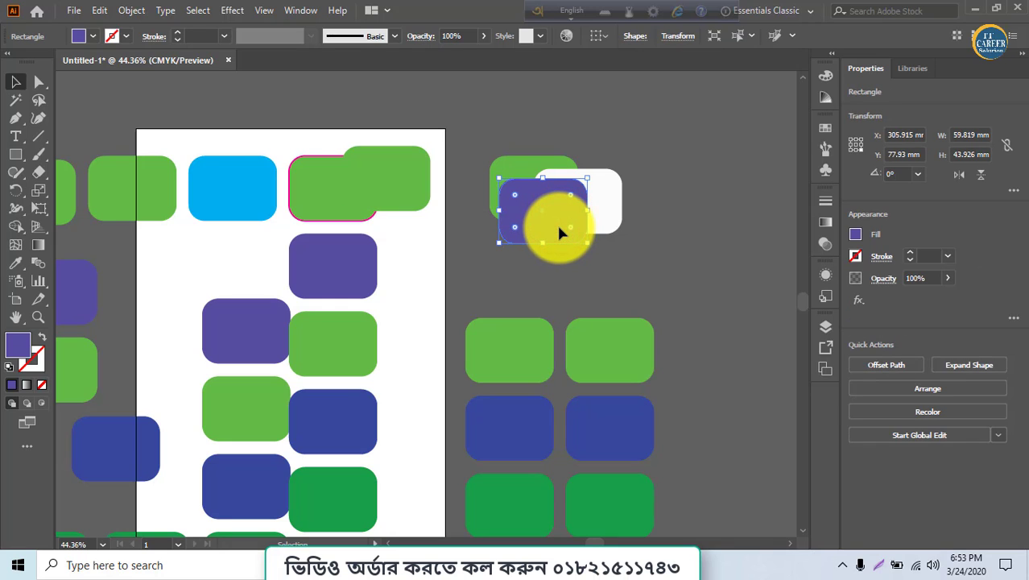